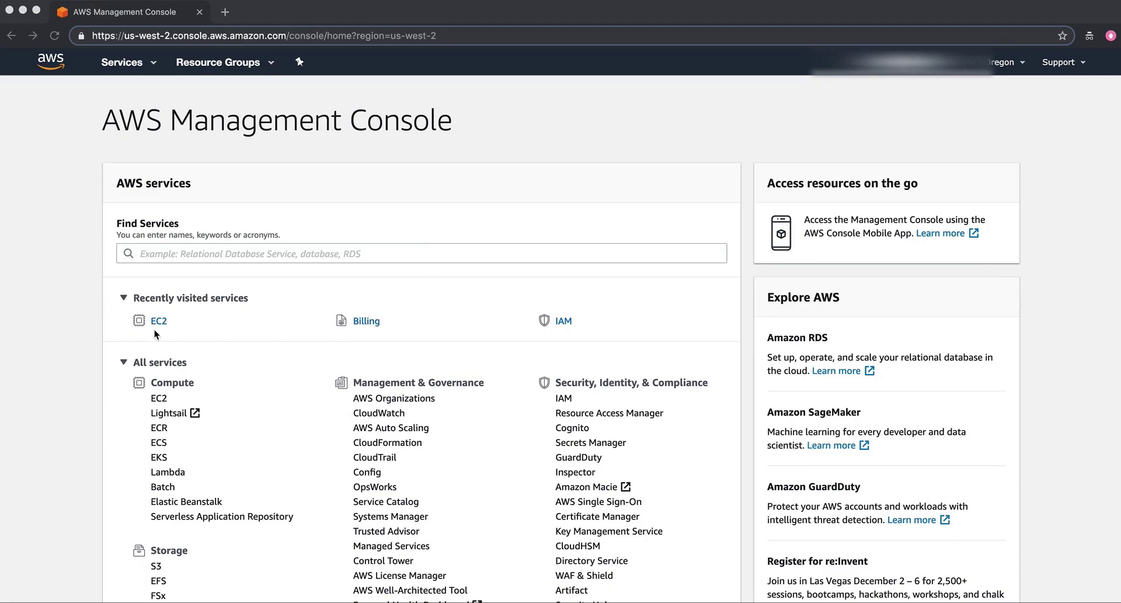
- Find EC2 through the services search and open its Instances list, showing one terminated t2.micro
left_click(174, 253)
type("ec2")
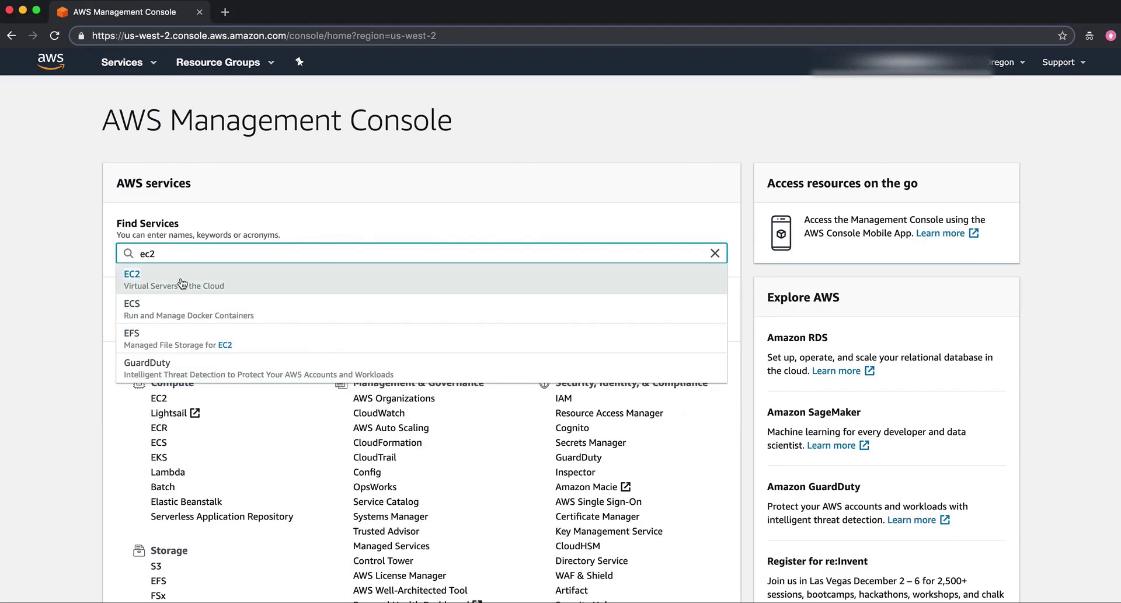
left_click(181, 279)
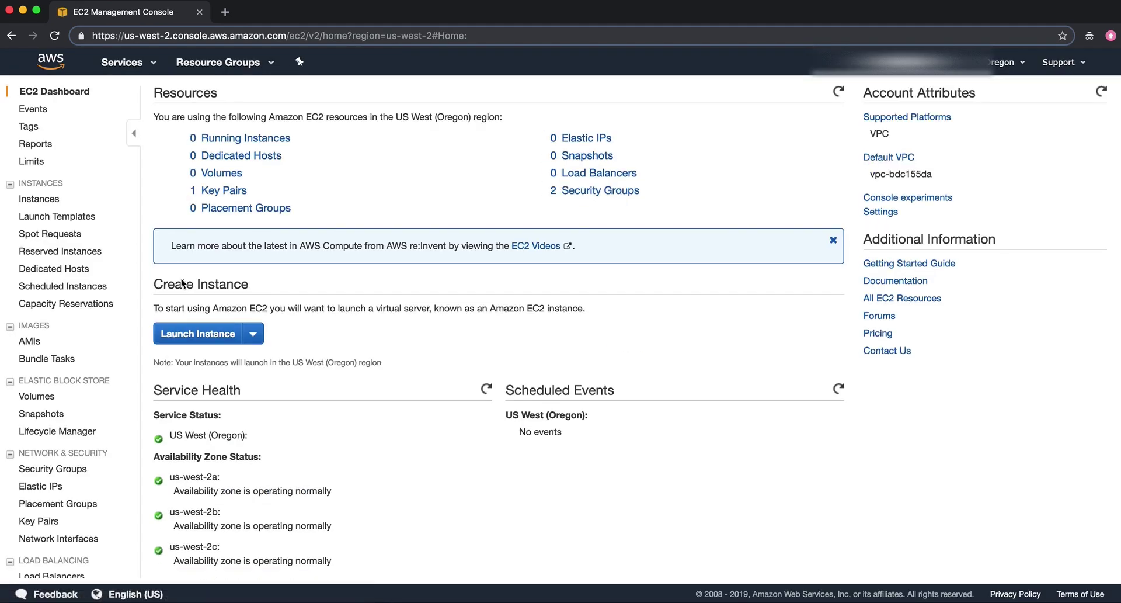
left_click(231, 139)
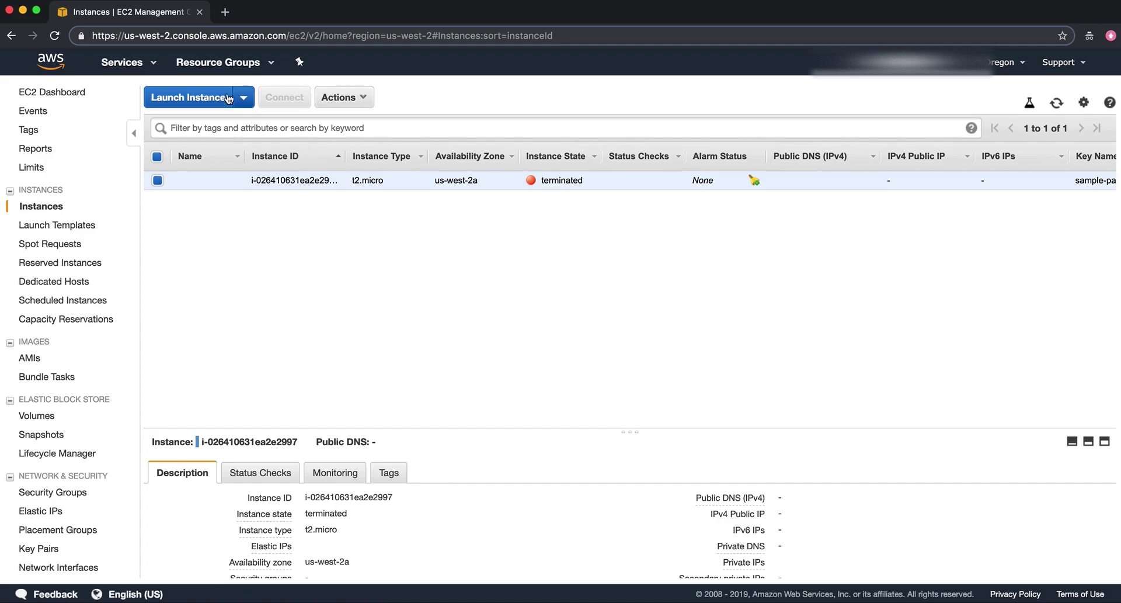
- Start the Launch Instance wizard and browse the 38 Quick Start AMIs
left_click(244, 99)
left_click(261, 121)
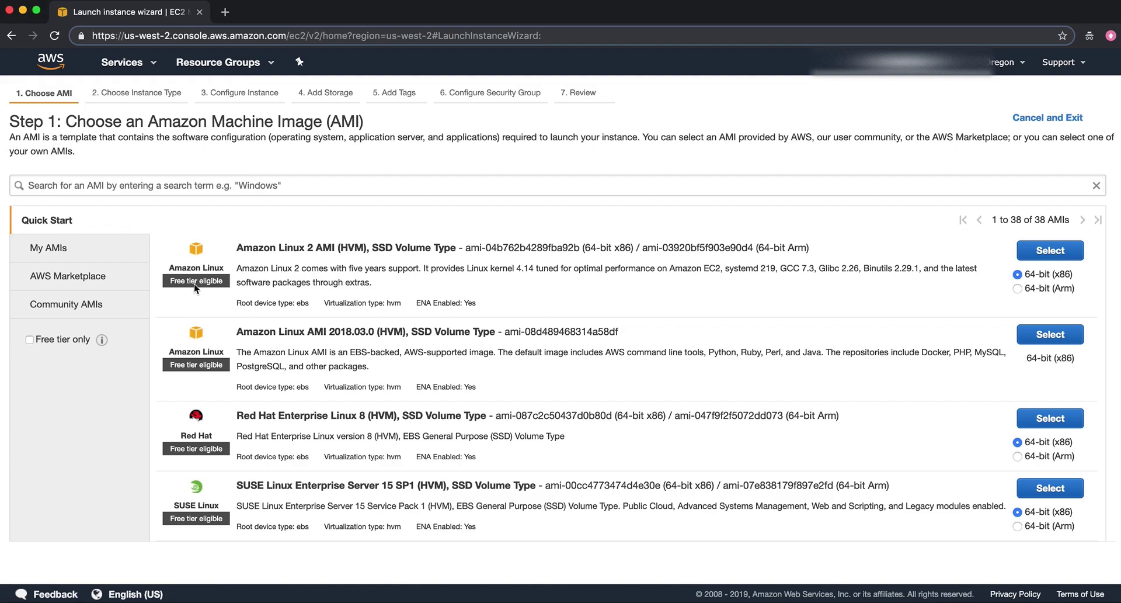
scroll(252, 364, "down", 2)
scroll(252, 364, "down", 2)
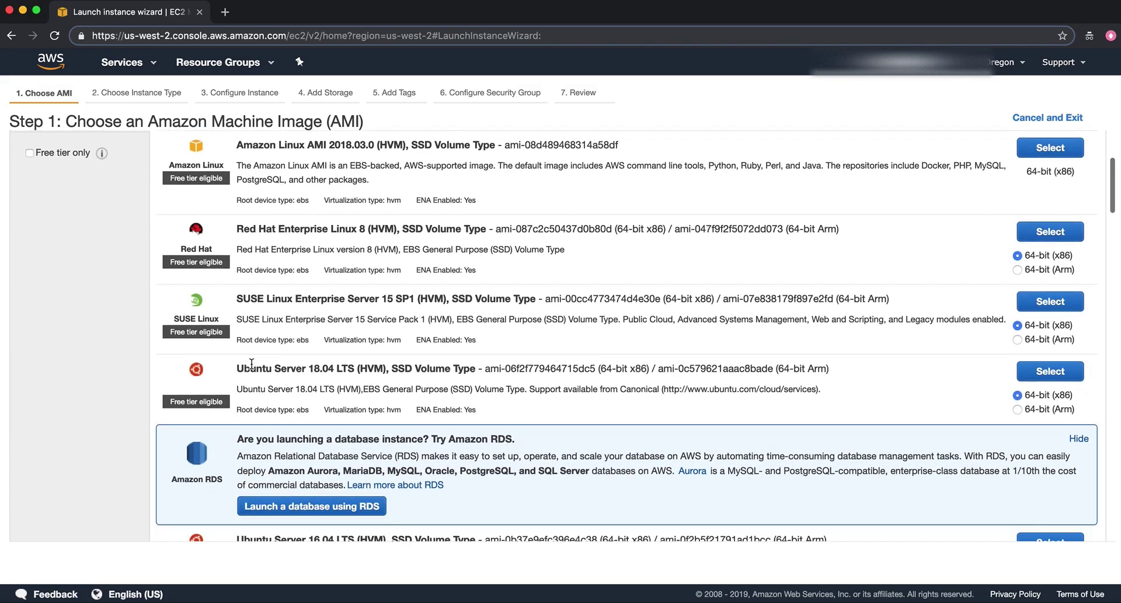
scroll(252, 363, "down", 2)
scroll(251, 364, "down", 2)
scroll(252, 363, "down", 3)
scroll(252, 363, "down", 2)
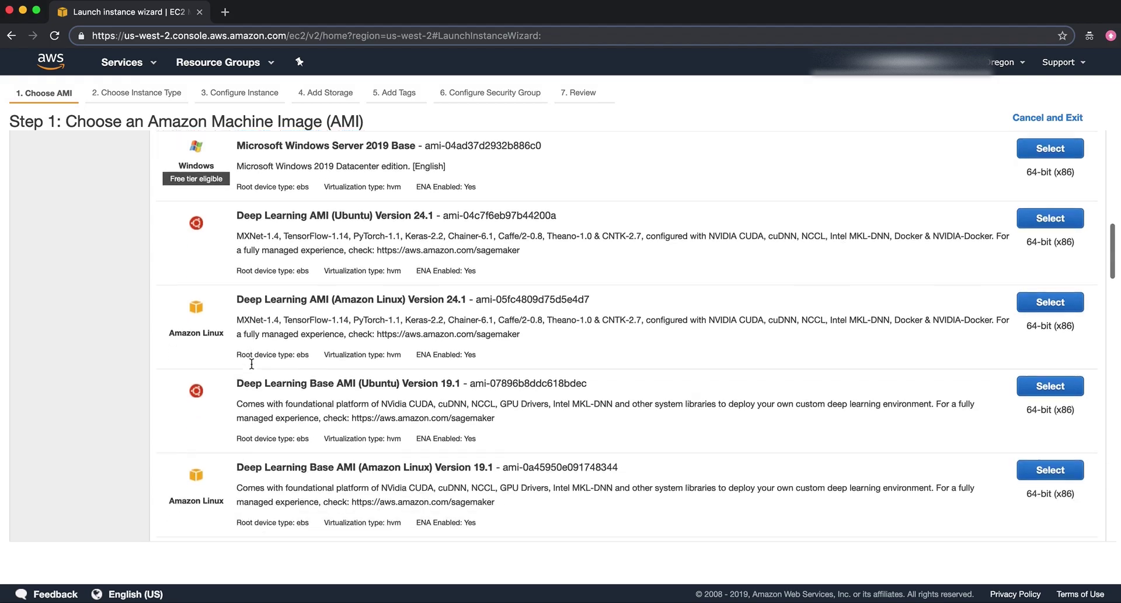
scroll(251, 363, "down", 3)
scroll(252, 363, "down", 2)
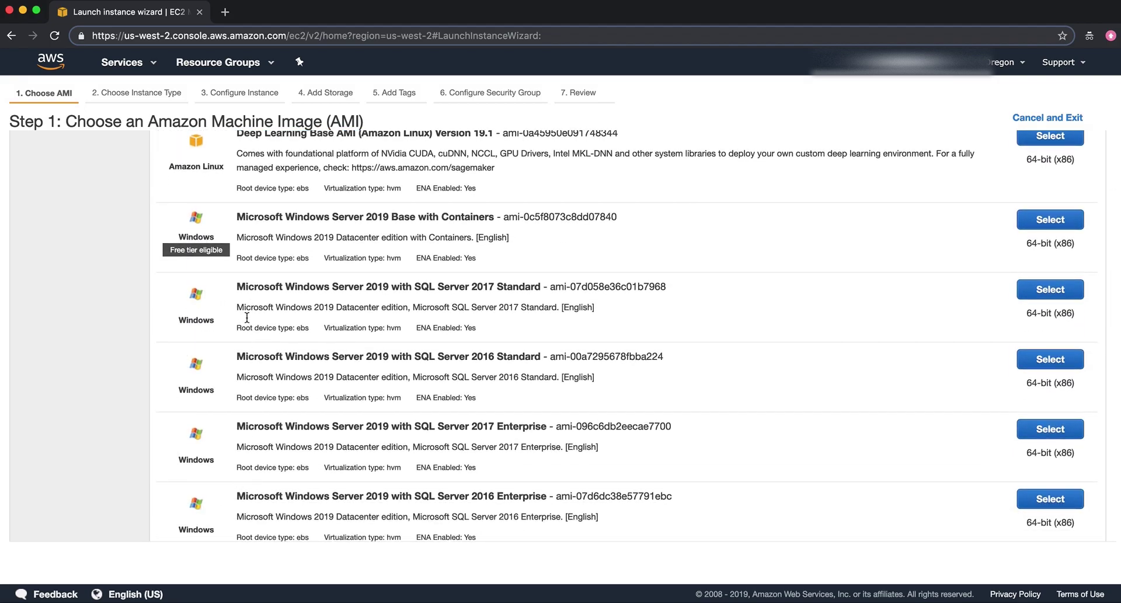
scroll(242, 333, "down", 5)
scroll(242, 333, "down", 5)
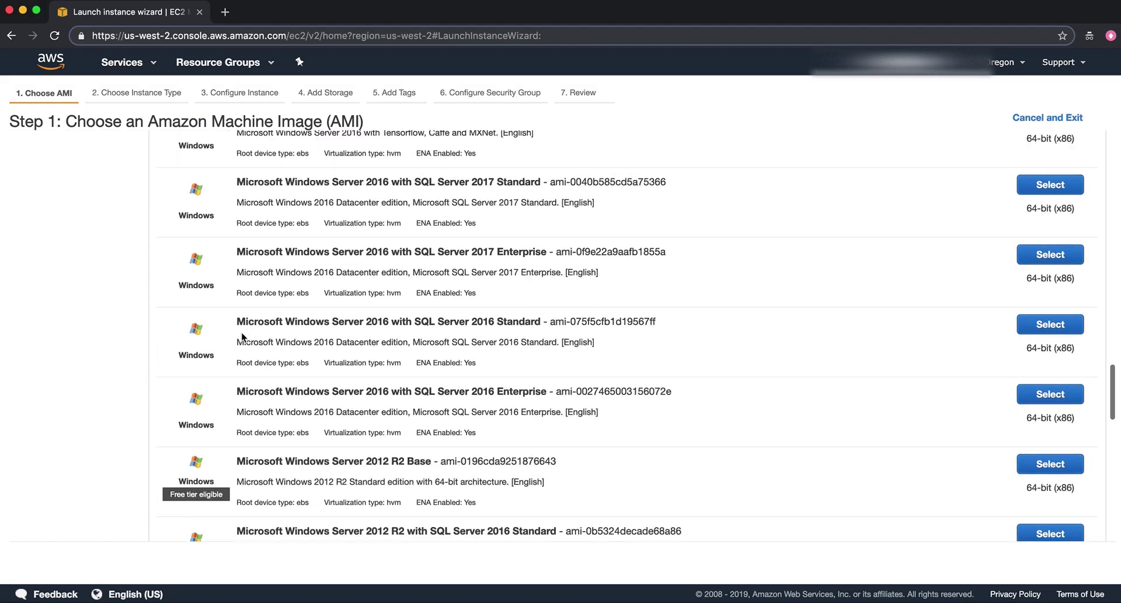
scroll(242, 333, "down", 5)
scroll(242, 333, "down", 5)
scroll(242, 336, "down", 2)
scroll(242, 336, "down", 1)
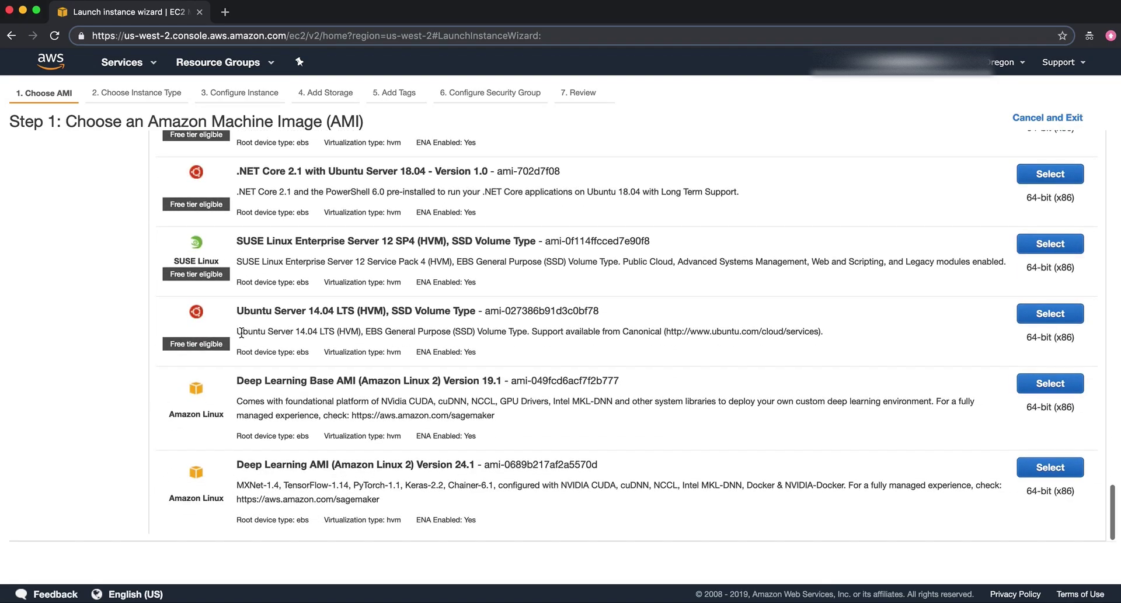
scroll(242, 335, "up", 10)
scroll(242, 333, "up", 10)
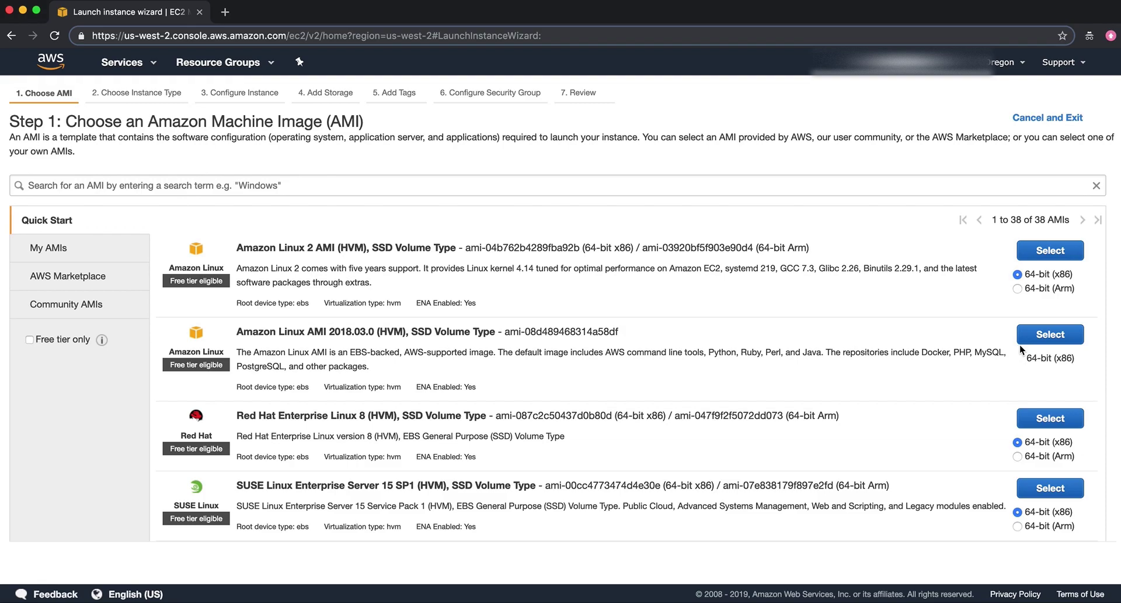
- Pick Amazon Linux AMI 2018.03.0 with the t2.medium type and jump to the launch review
left_click(1044, 335)
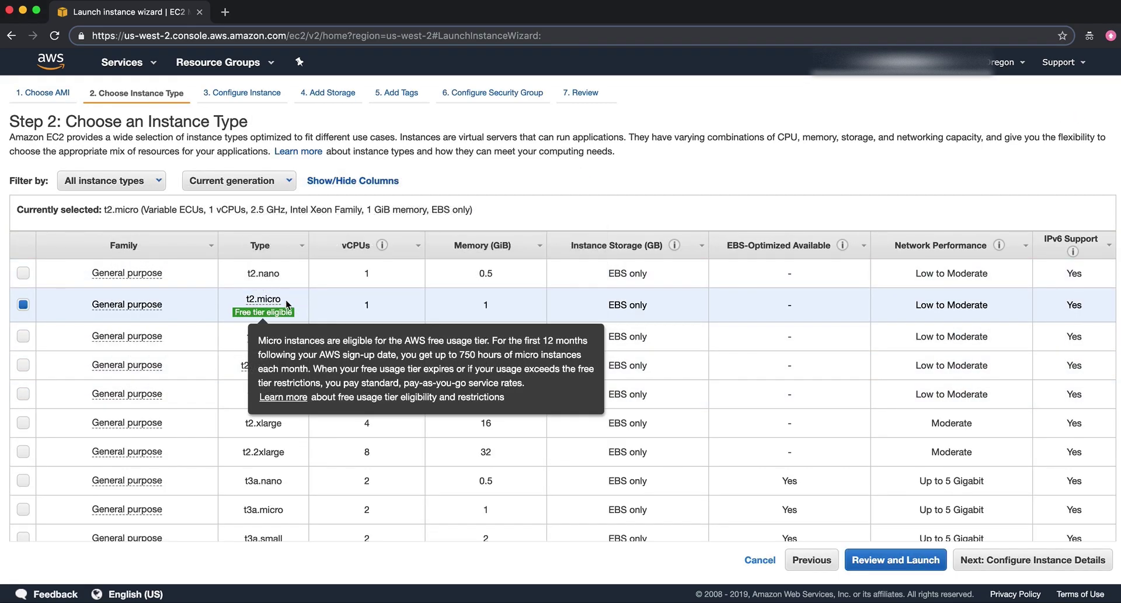
double_click(271, 298)
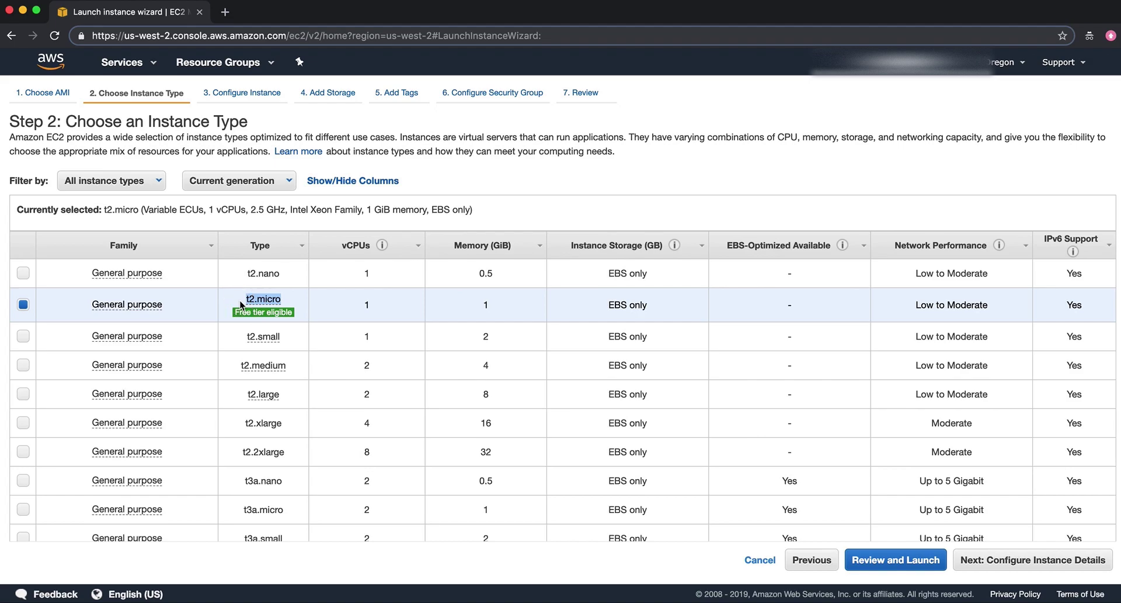
left_click(274, 273)
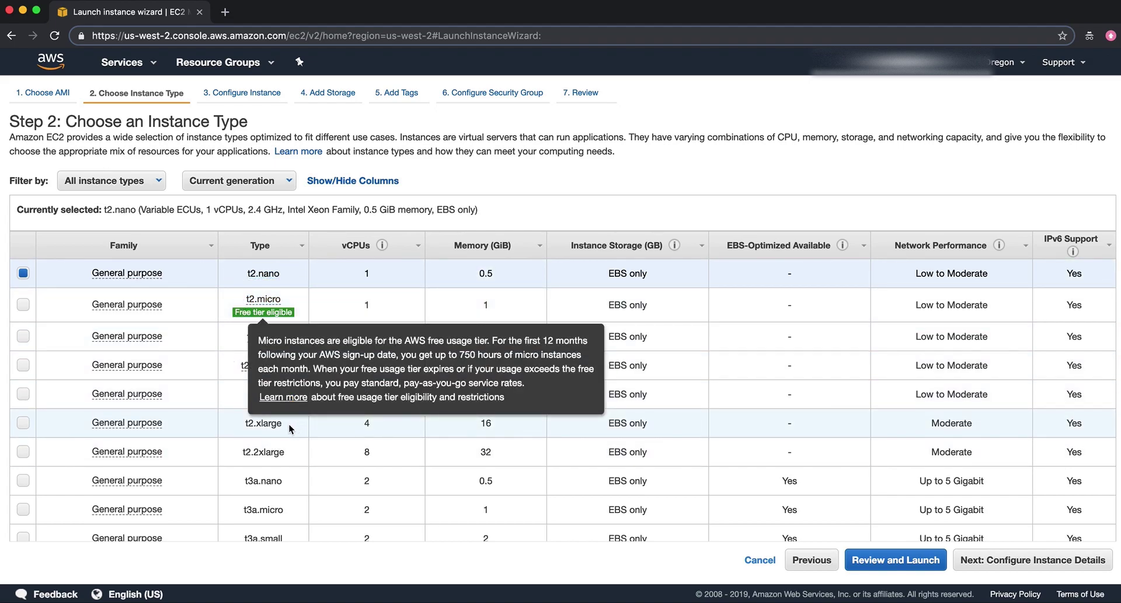
left_click(241, 423)
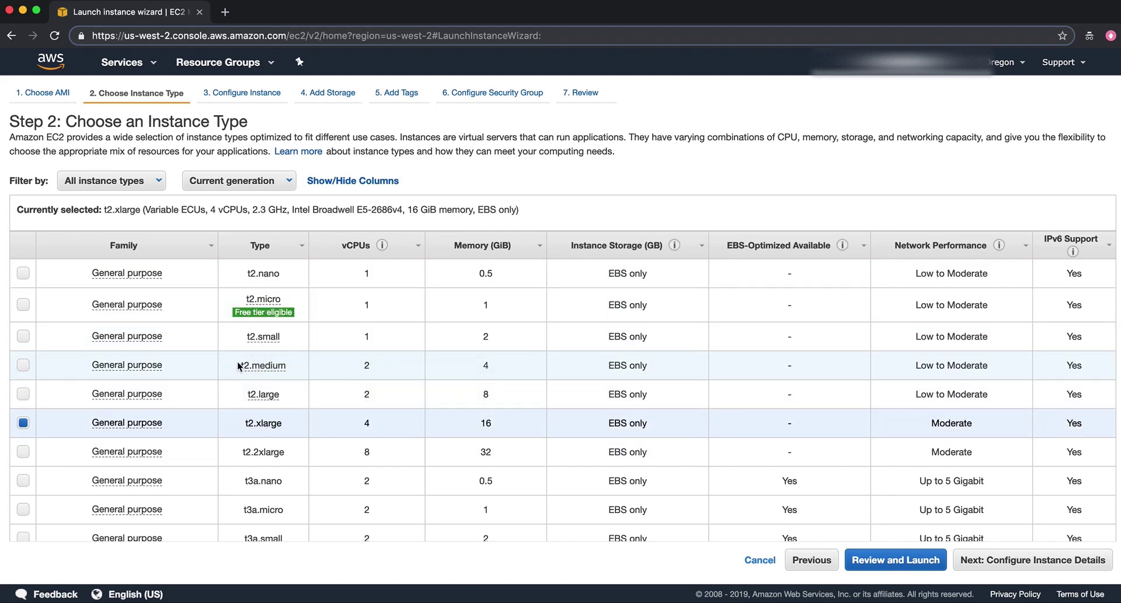
left_click(239, 365)
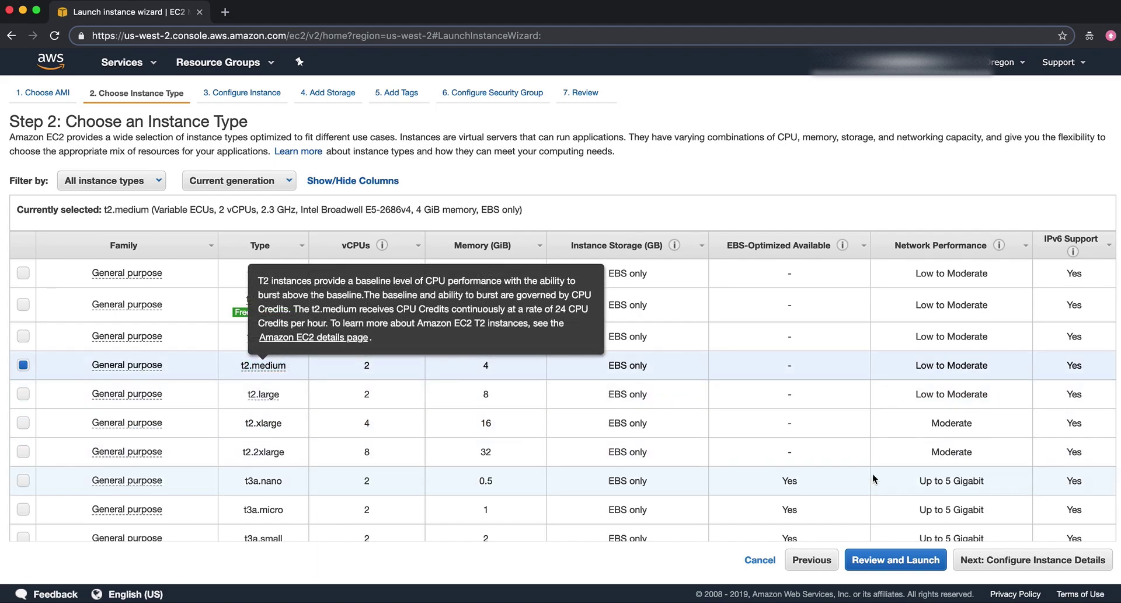
left_click(882, 560)
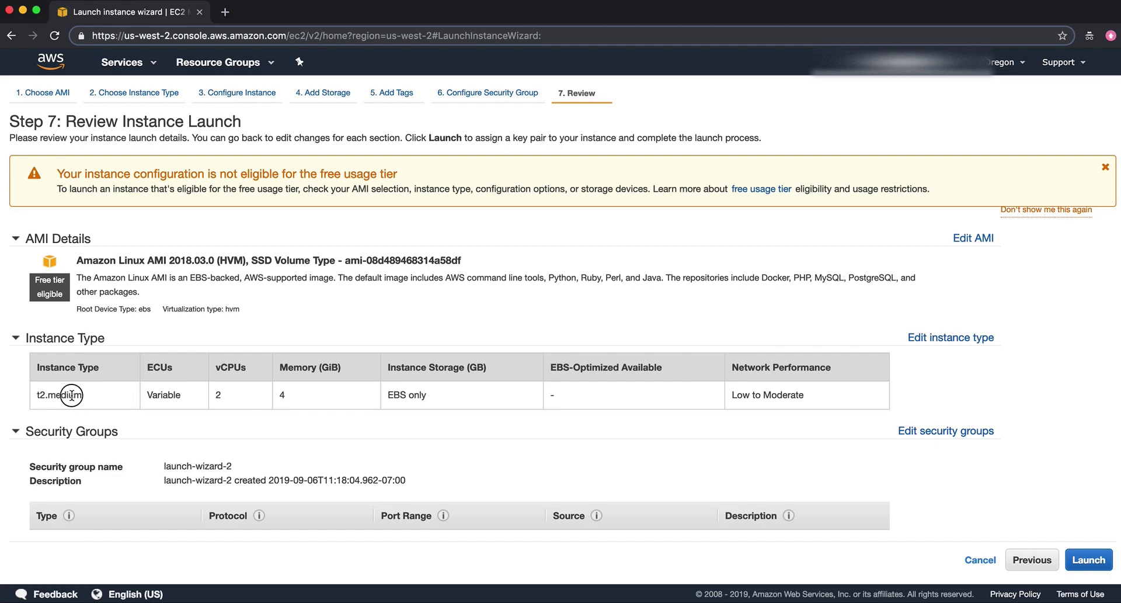
- Step back from the review to instance type selection and switch to the free-tier t2.micro
left_click_drag(86, 396, 38, 399)
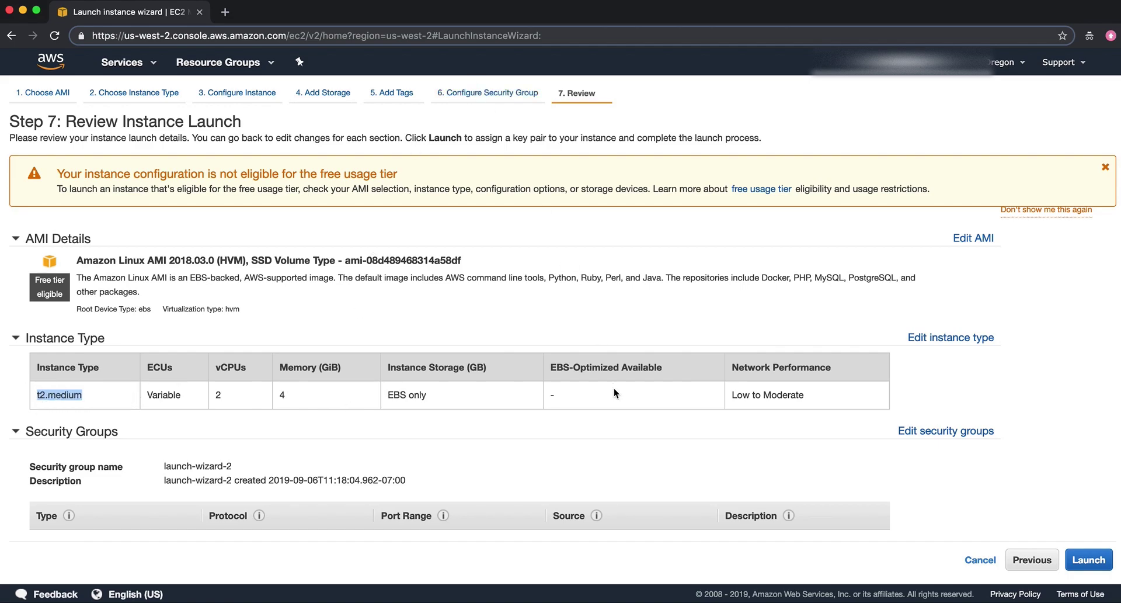
left_click(1032, 558)
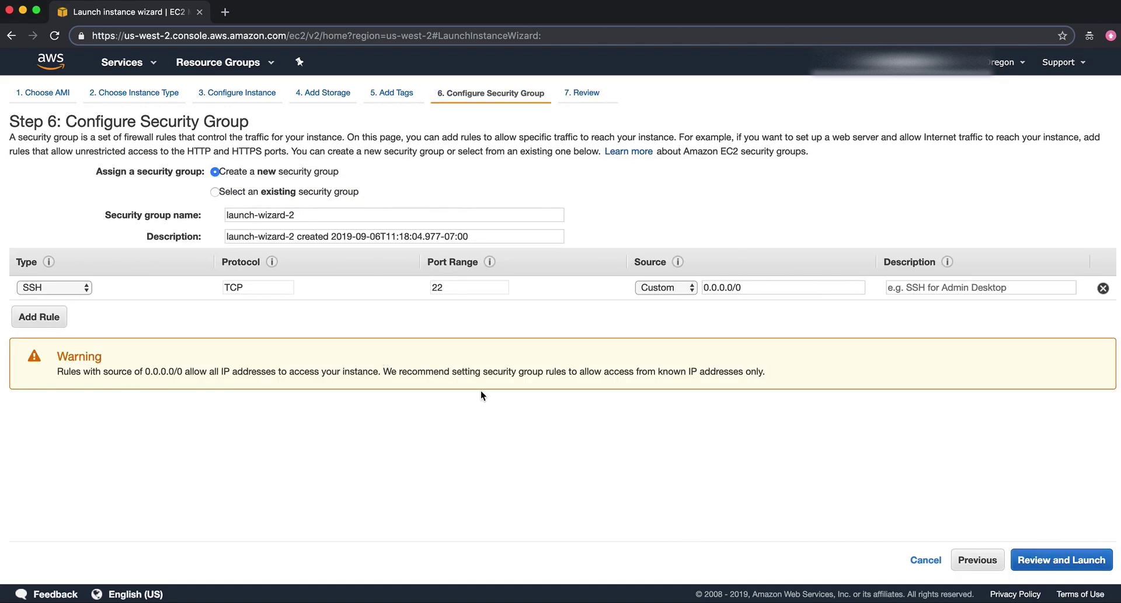
left_click(963, 560)
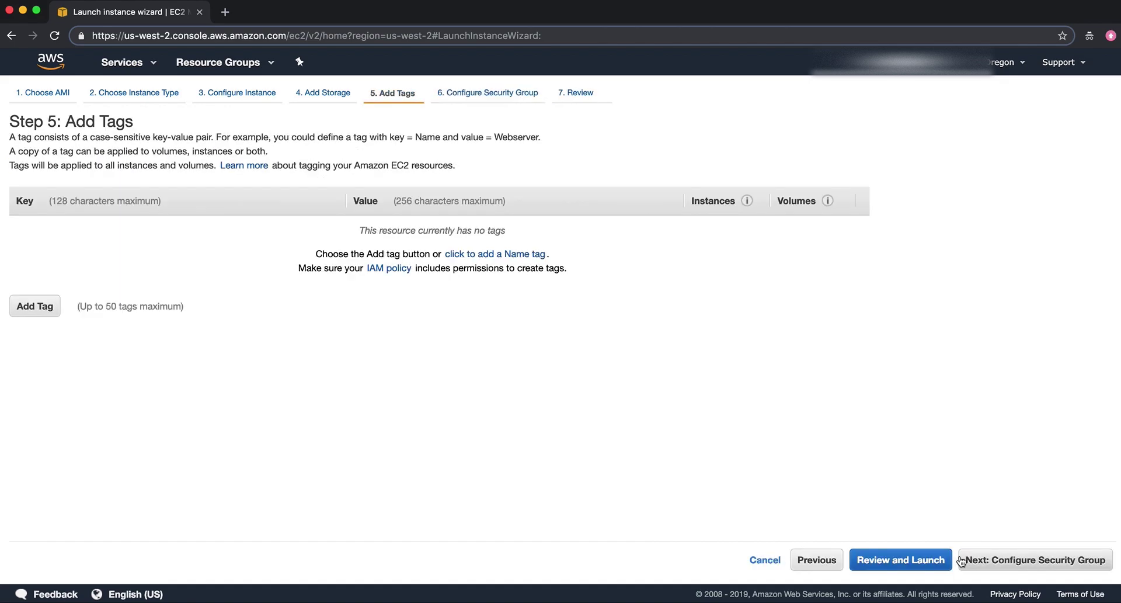
left_click(816, 560)
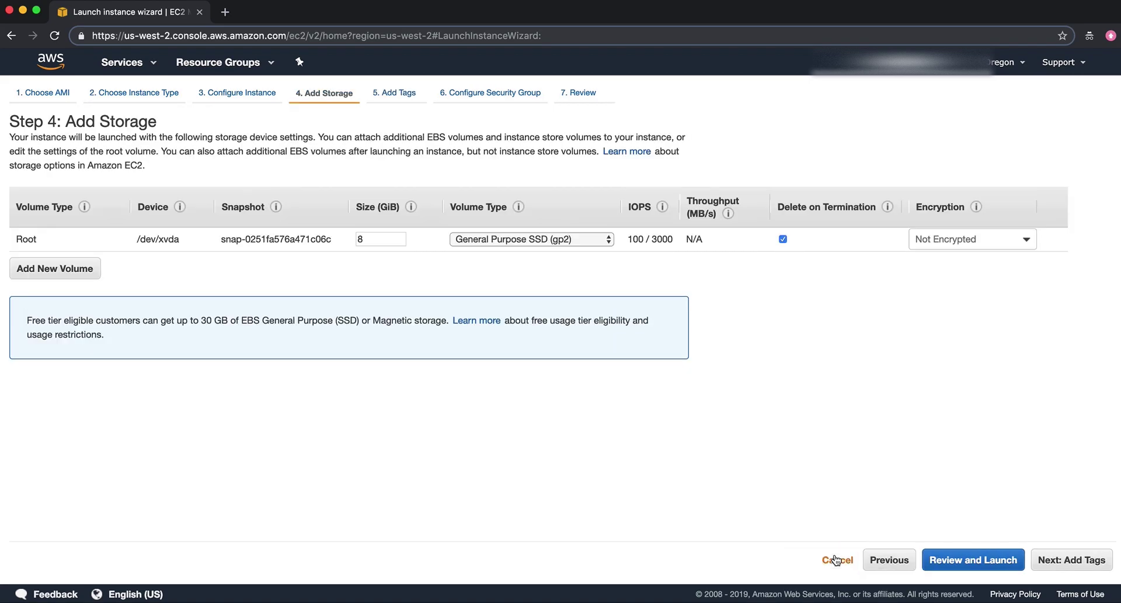
left_click(890, 559)
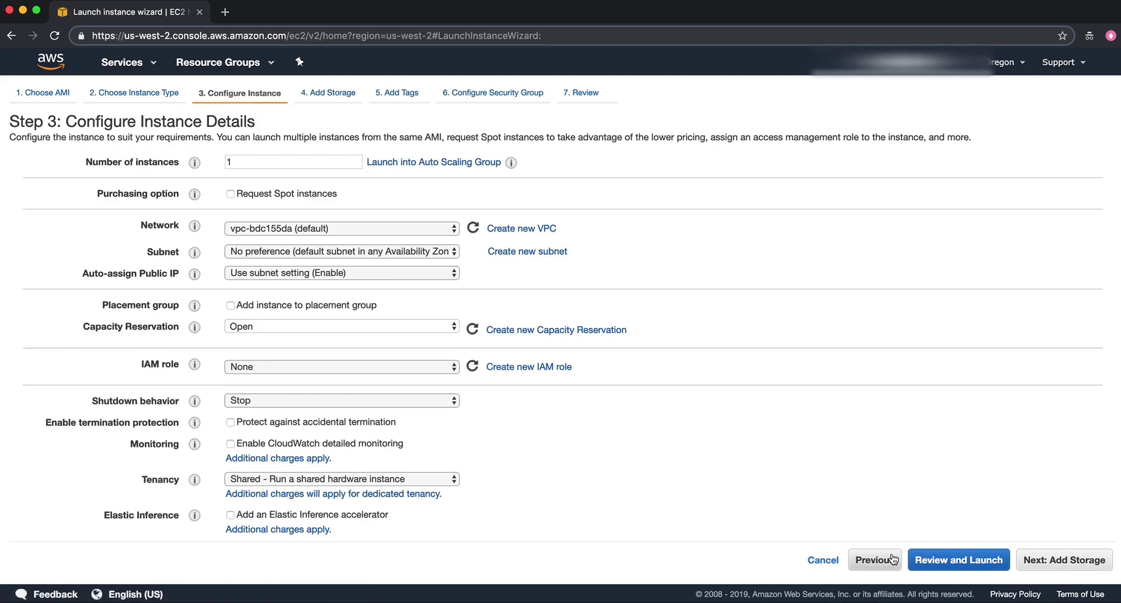
left_click(892, 559)
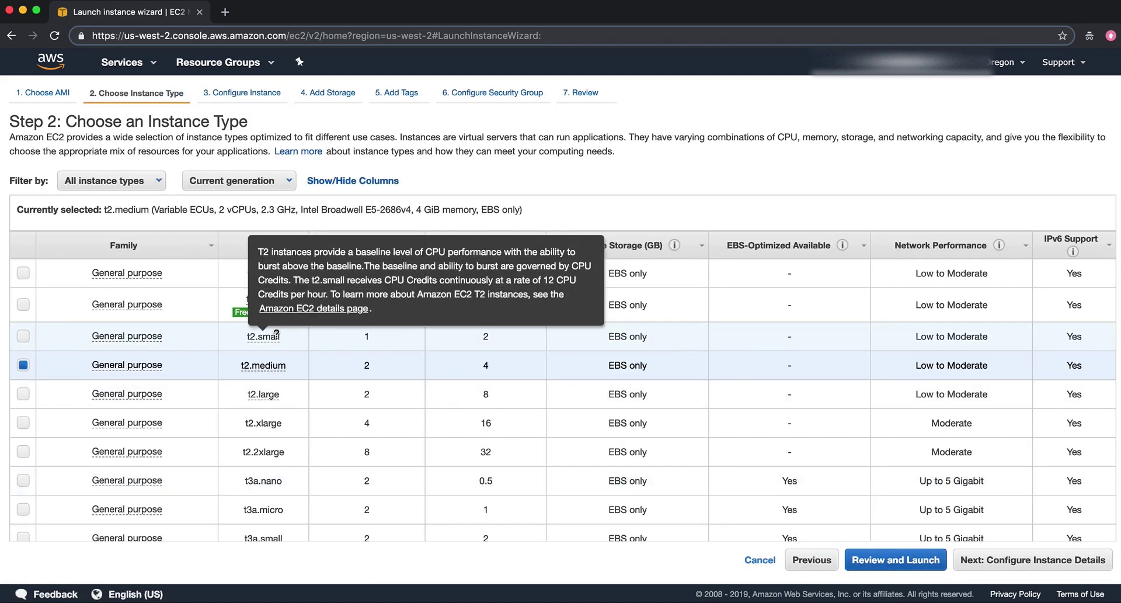
left_click(24, 305)
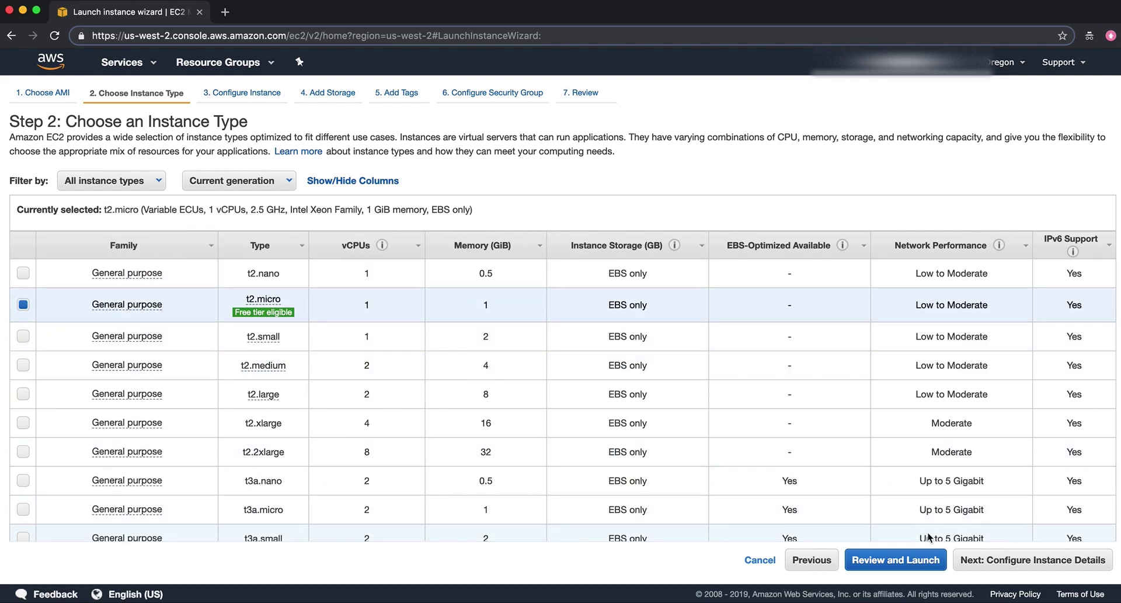
- Confirm t2.micro and continue through instance details to the storage settings
left_click(998, 559)
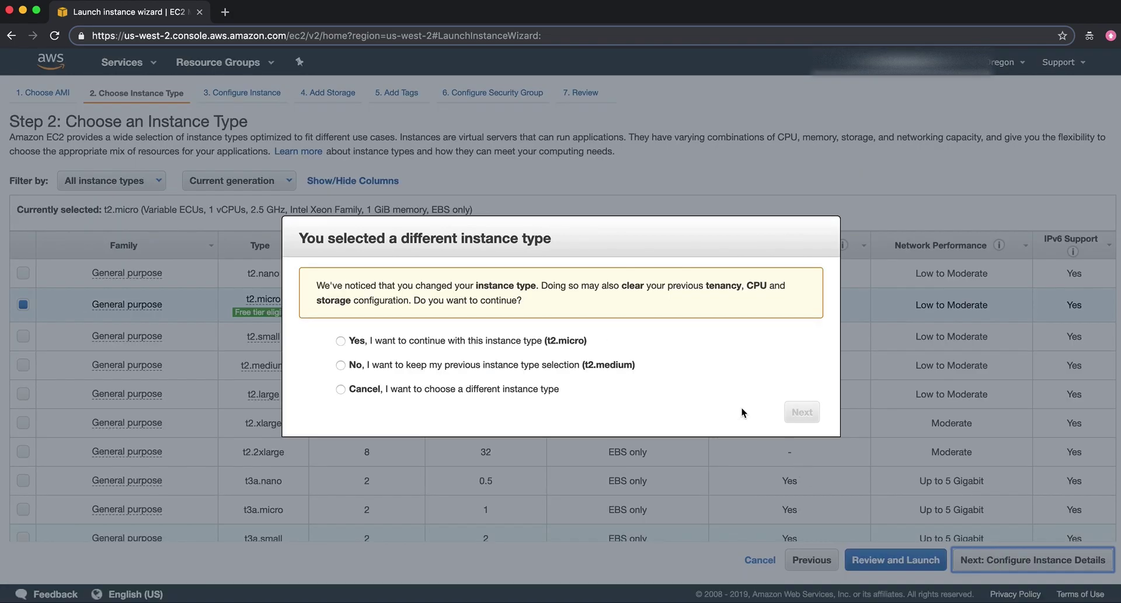
left_click(471, 340)
left_click(806, 413)
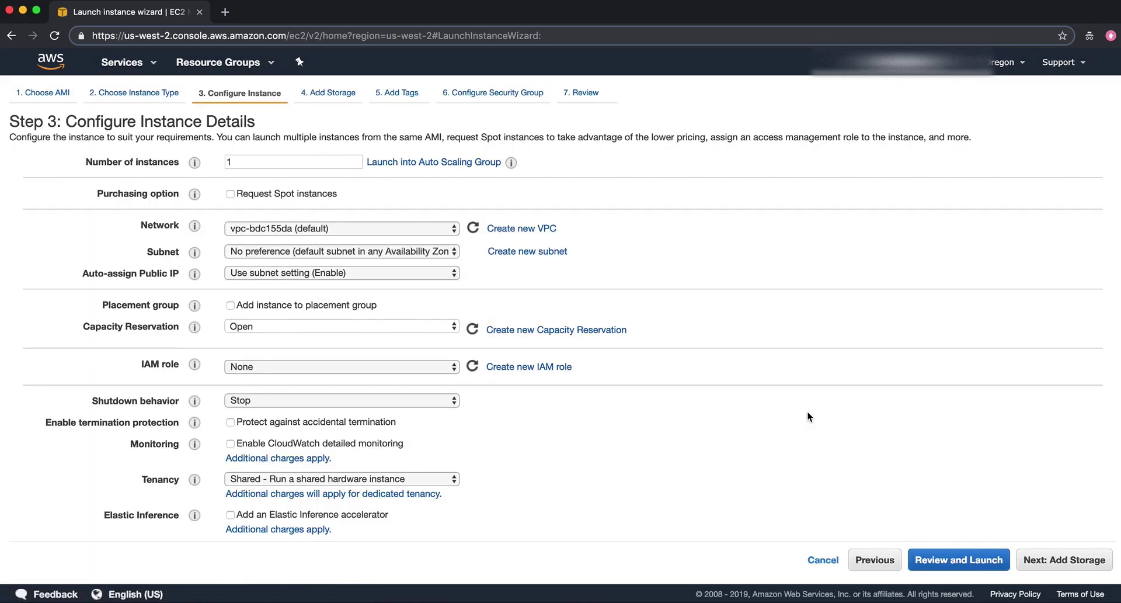
left_click(1063, 562)
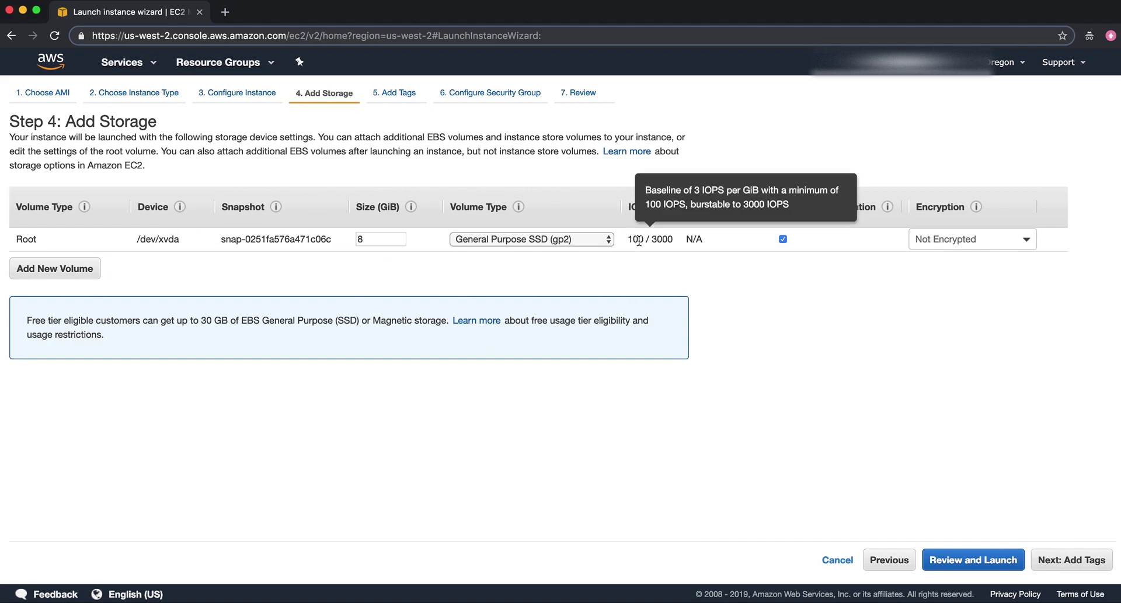
- Keep the 8 GiB root volume, add no tags, and accept the SSH-open launch-wizard-2 security group
left_click(367, 240)
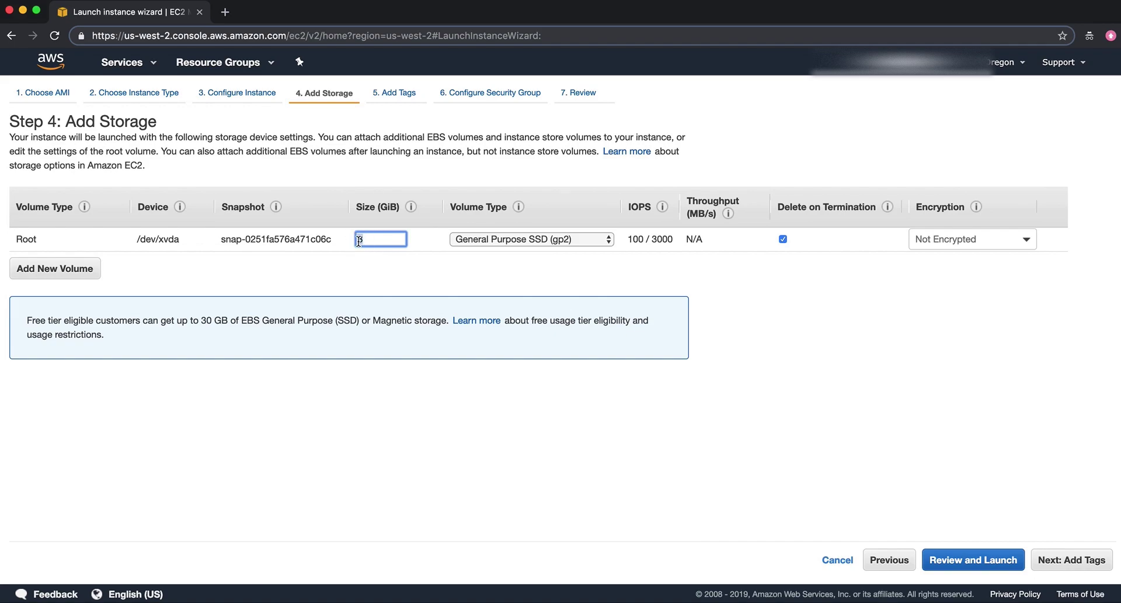
left_click_drag(400, 207, 355, 207)
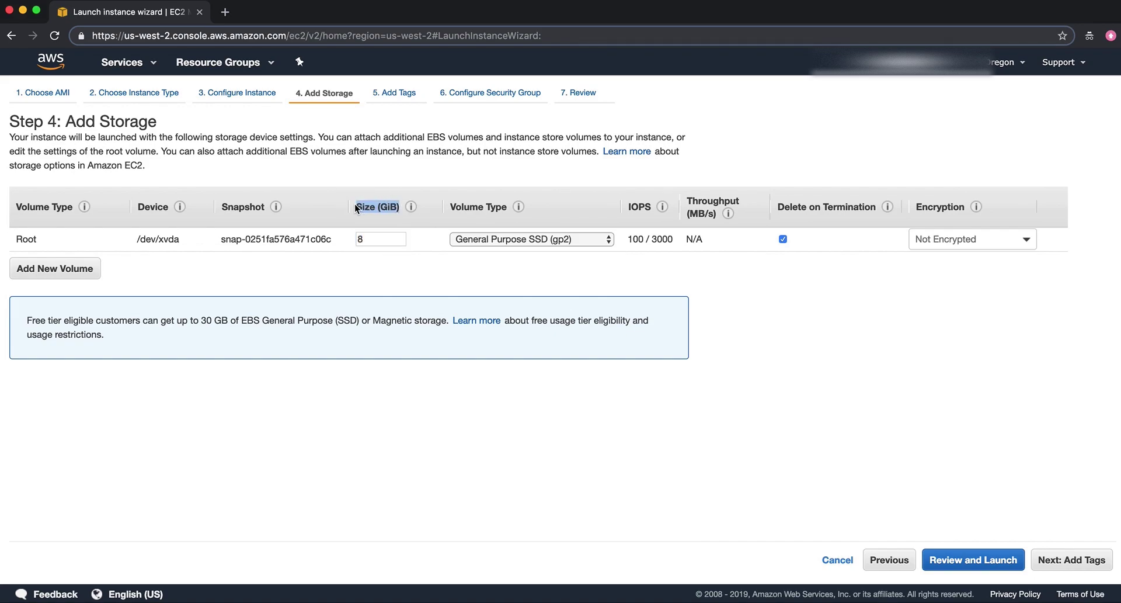
left_click(1054, 549)
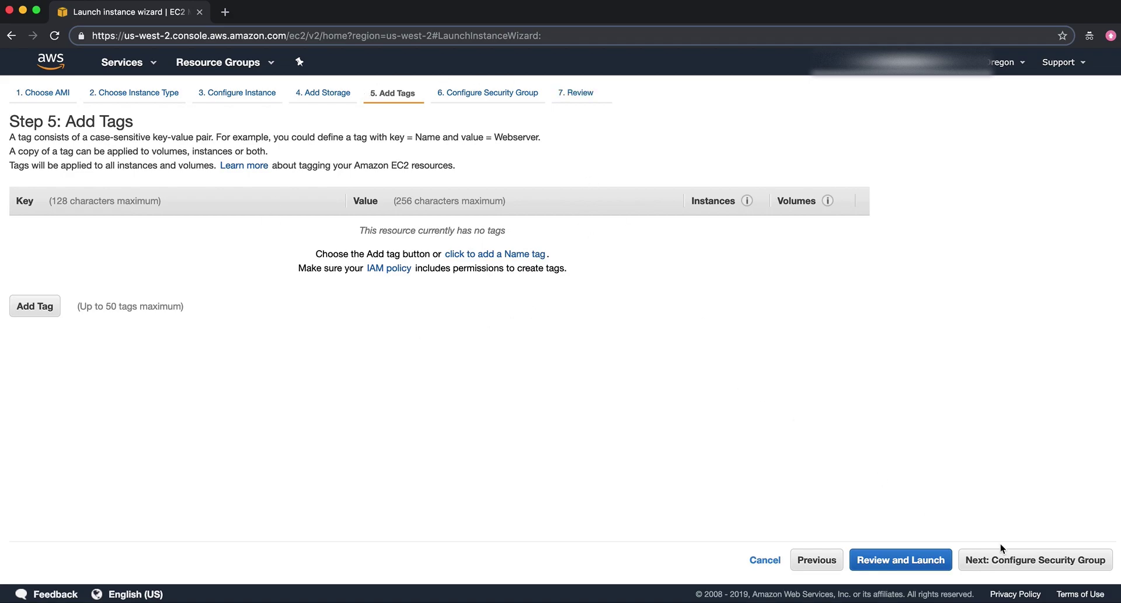
left_click(1009, 558)
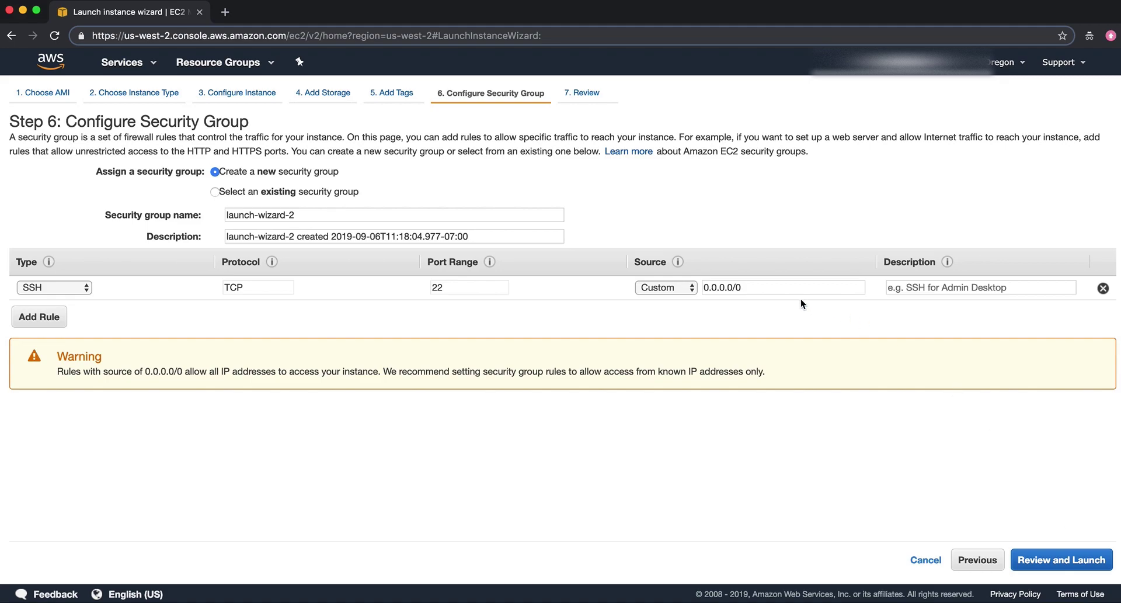
left_click(1044, 554)
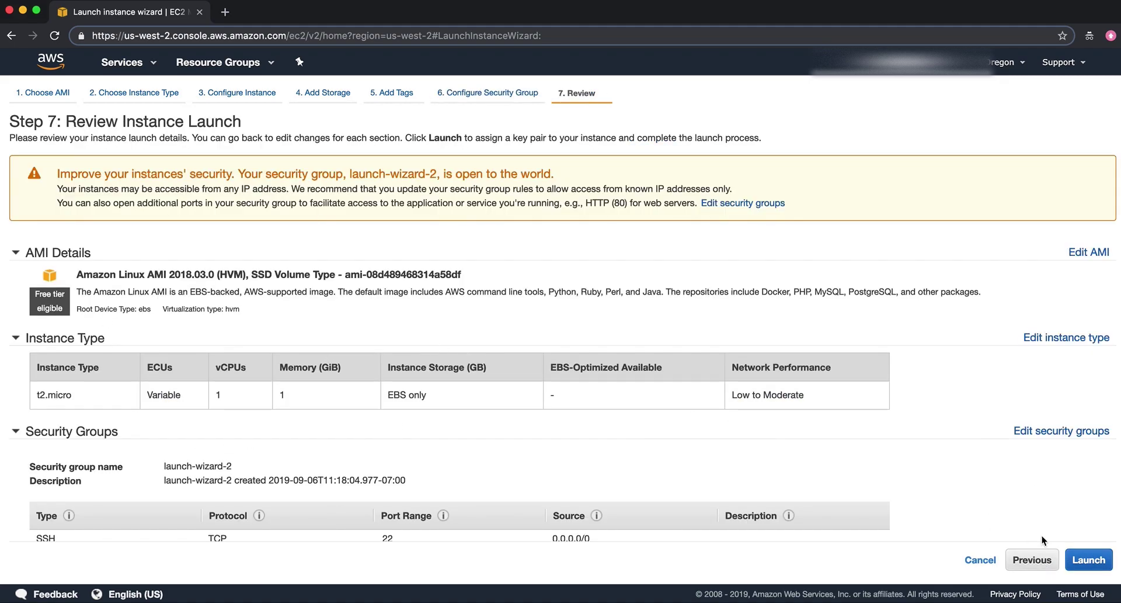
- Create and download the new key pair 'mypair', then launch the instance with it
left_click(1083, 559)
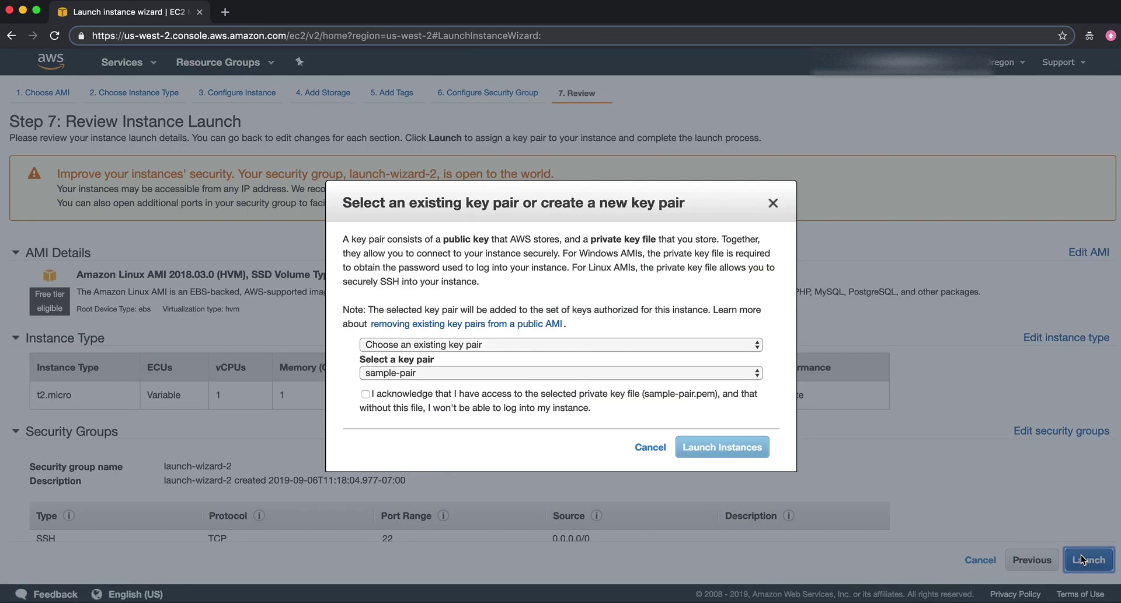
left_click(468, 344)
left_click(458, 358)
type("my")
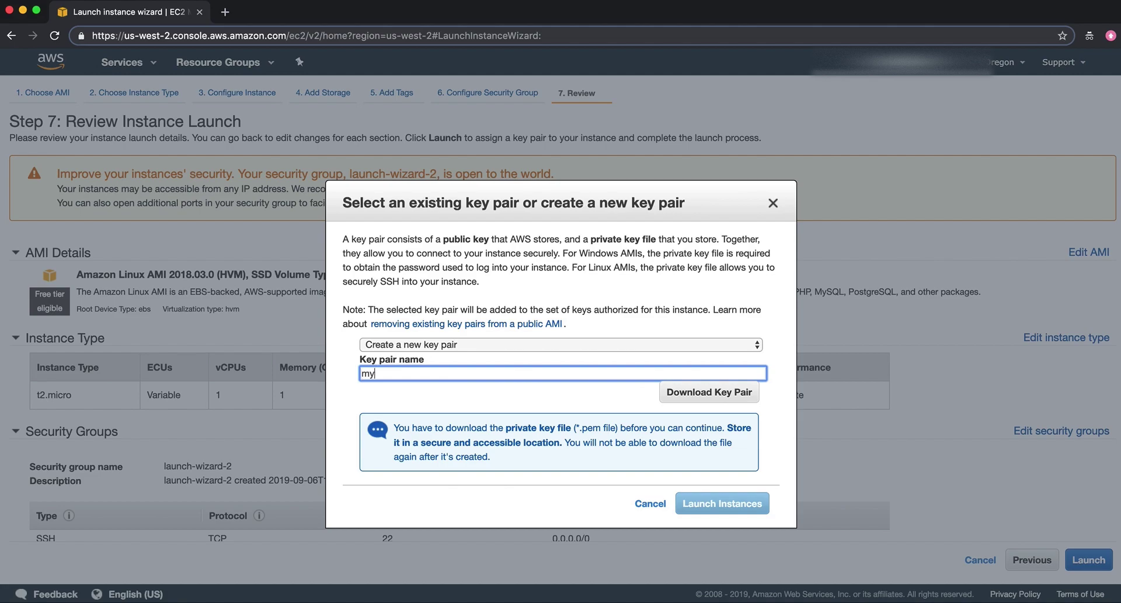
type("pair")
left_click(696, 402)
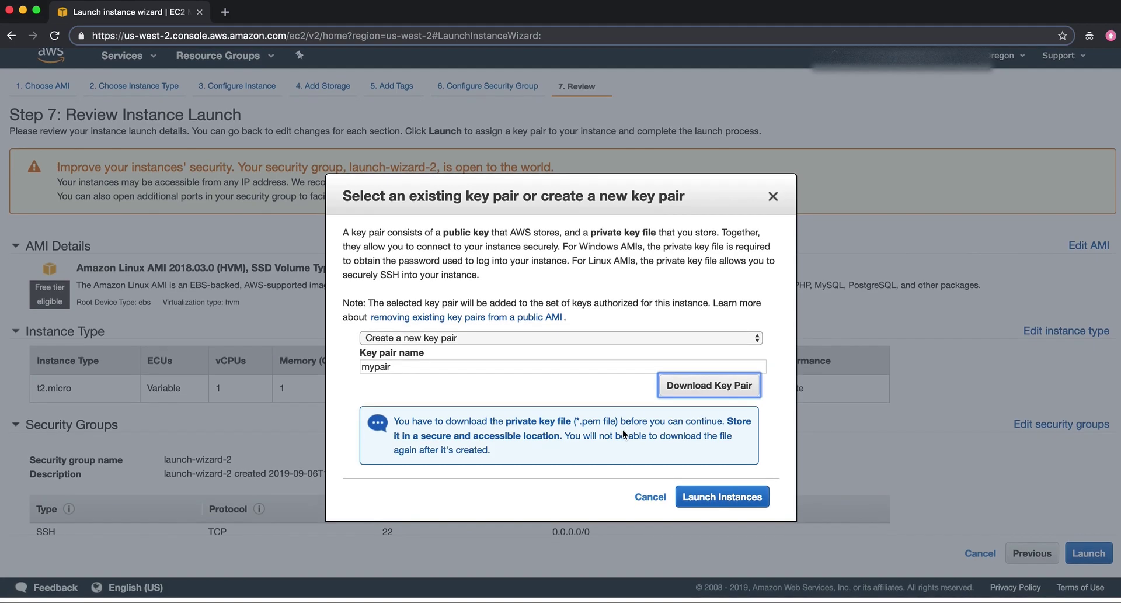
left_click_drag(618, 428, 574, 427)
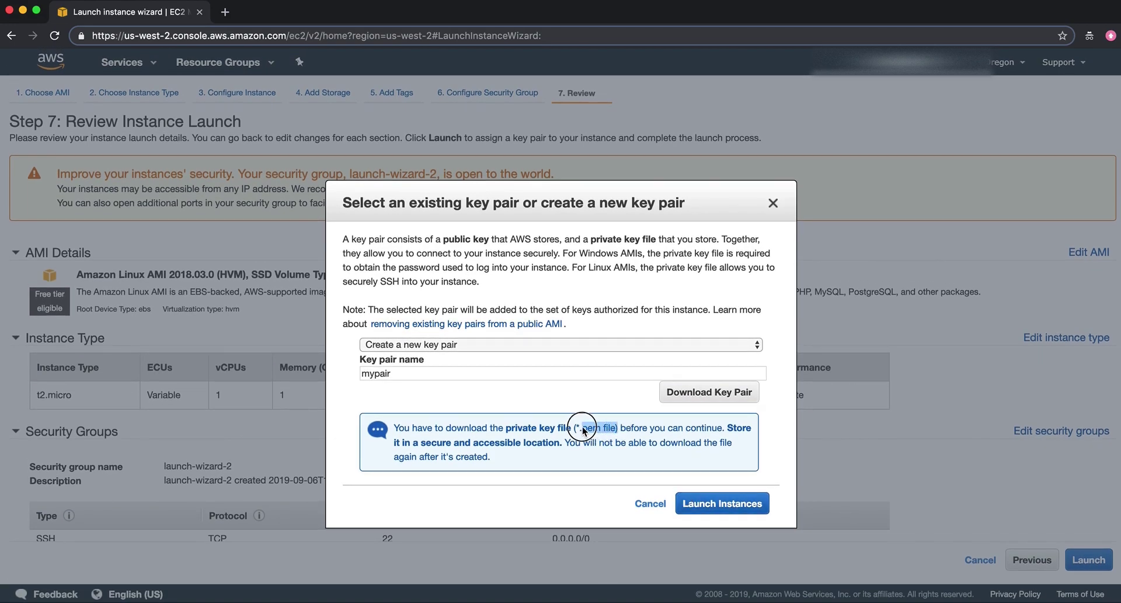
left_click(728, 506)
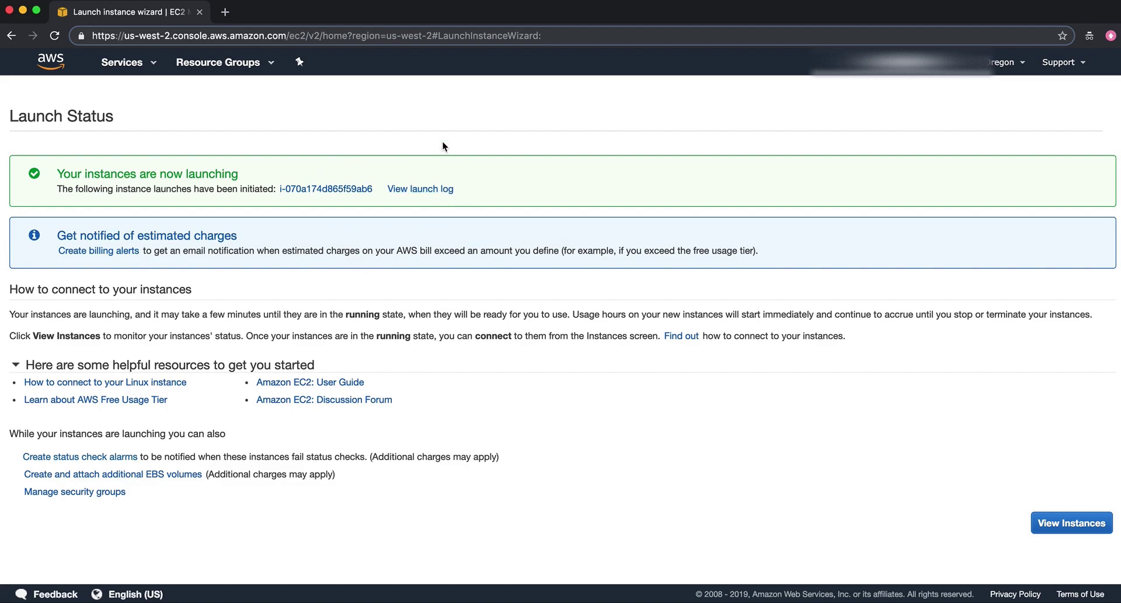
- Go to the instances list, where the new t2.micro shows pending with key pair mypair
left_click(1070, 523)
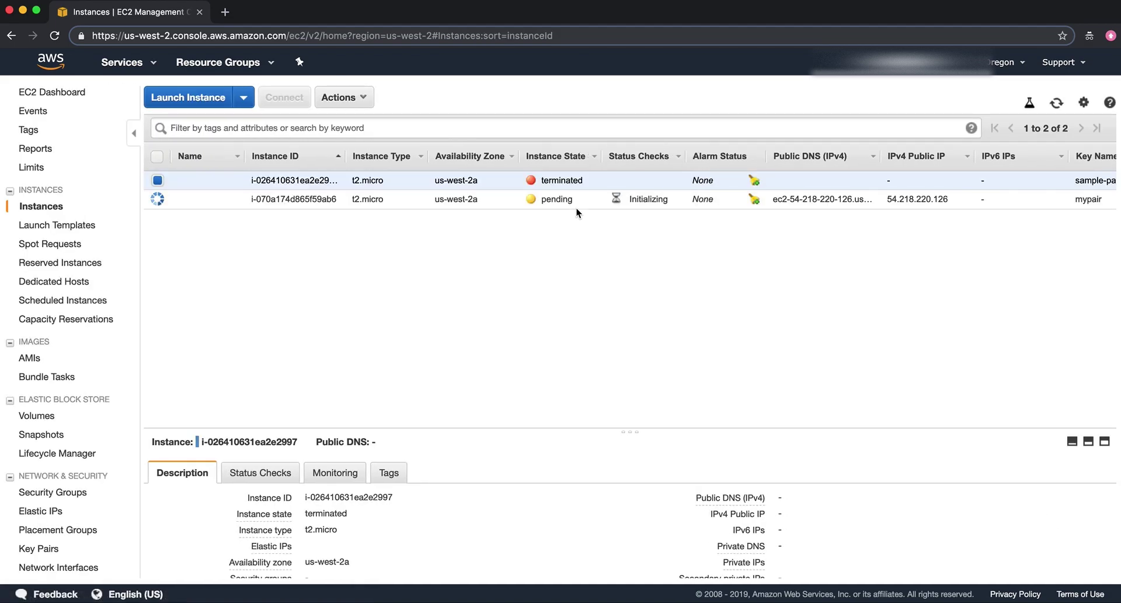
- Select the pending instance and note its Initializing status check and us-west-2a zone
left_click(543, 200)
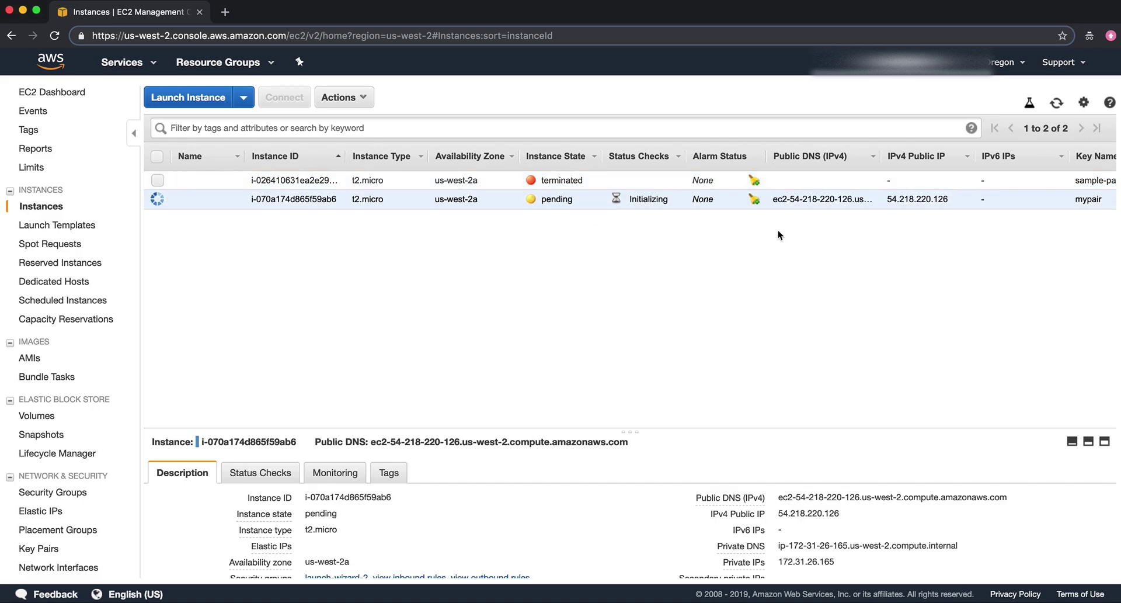
left_click_drag(671, 200, 627, 200)
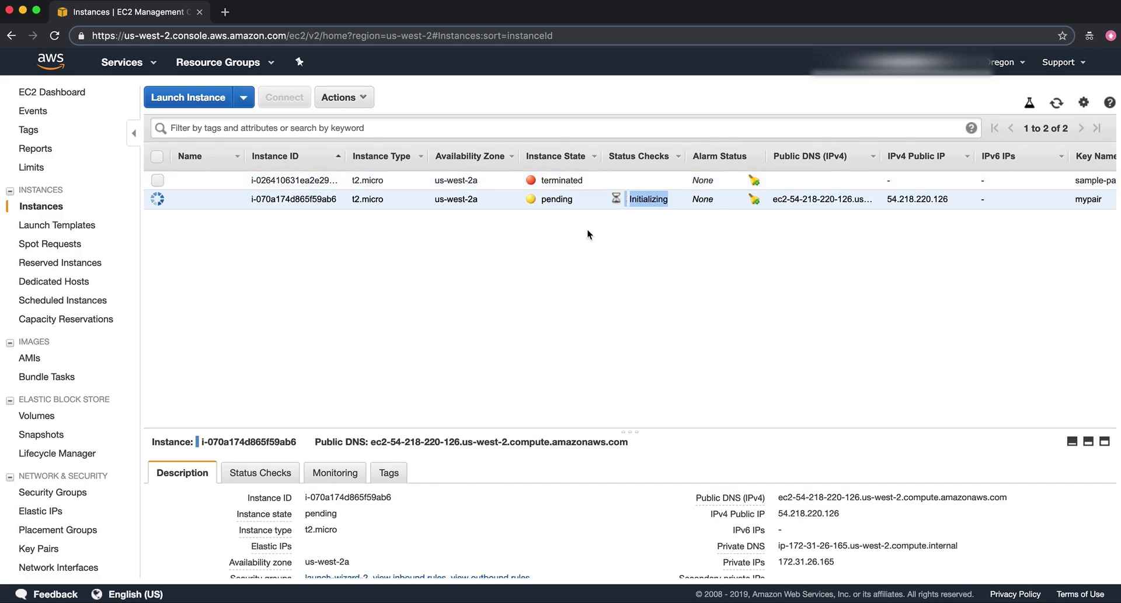
left_click(507, 270)
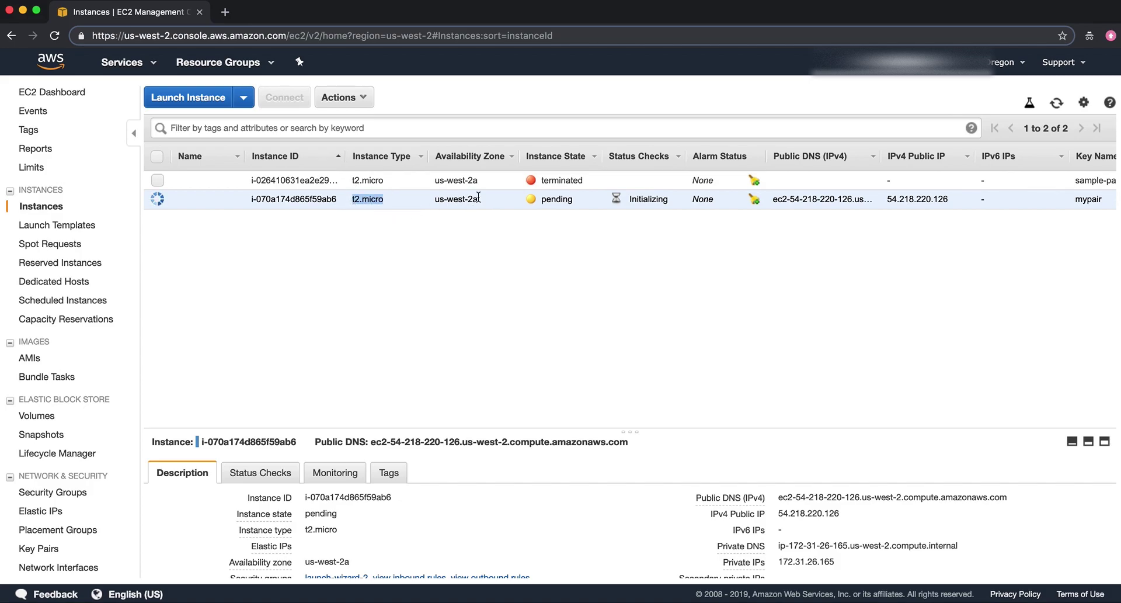
left_click_drag(484, 201, 434, 199)
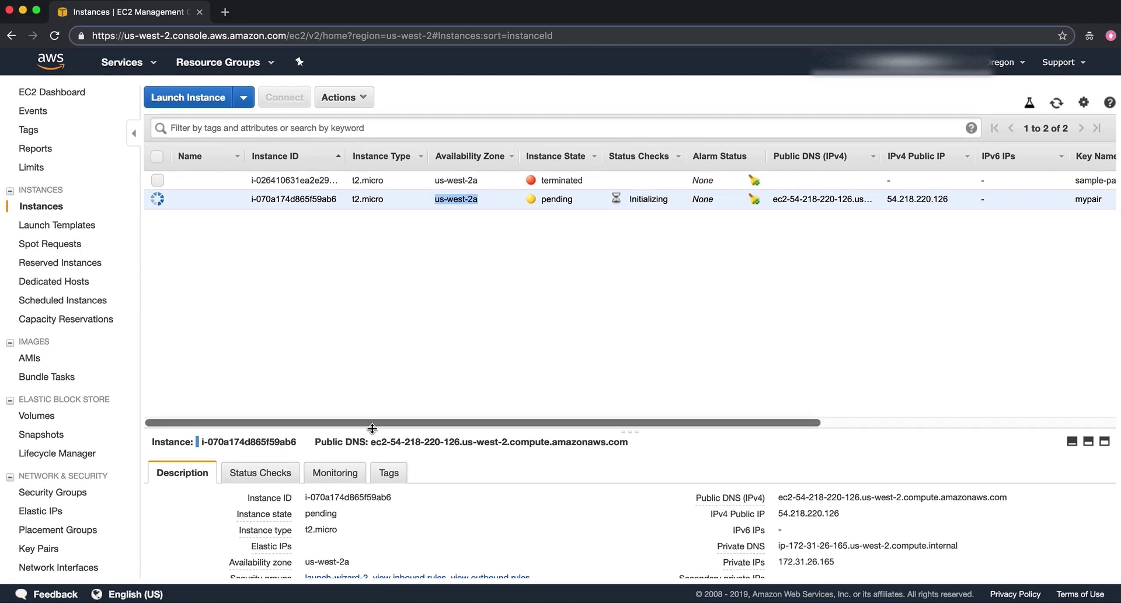
- Enlarge the details pane to show type t2.micro and public IP 54.218.220.126, until it's running
left_click_drag(373, 431, 391, 261)
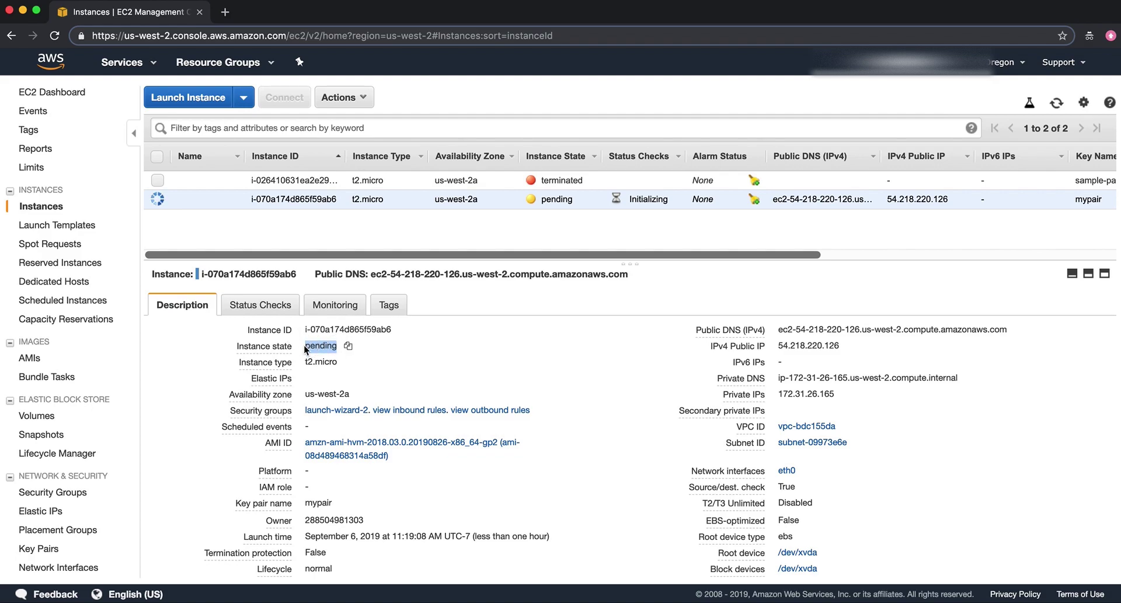
double_click(315, 361)
left_click_drag(314, 361, 300, 365)
left_click_drag(840, 344, 775, 348)
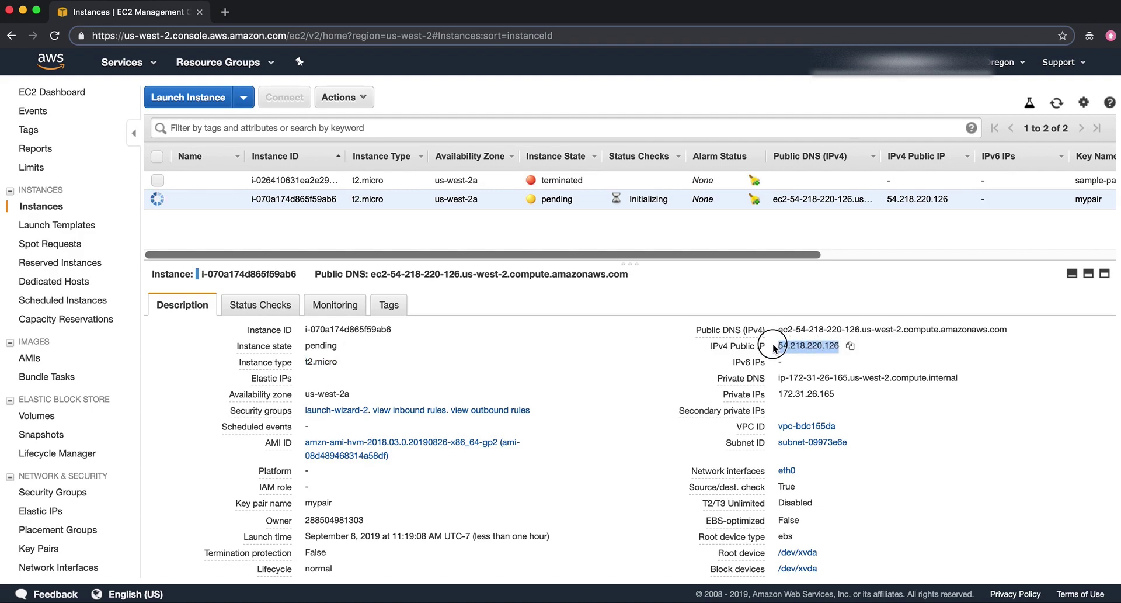
scroll(592, 510, "down", 3)
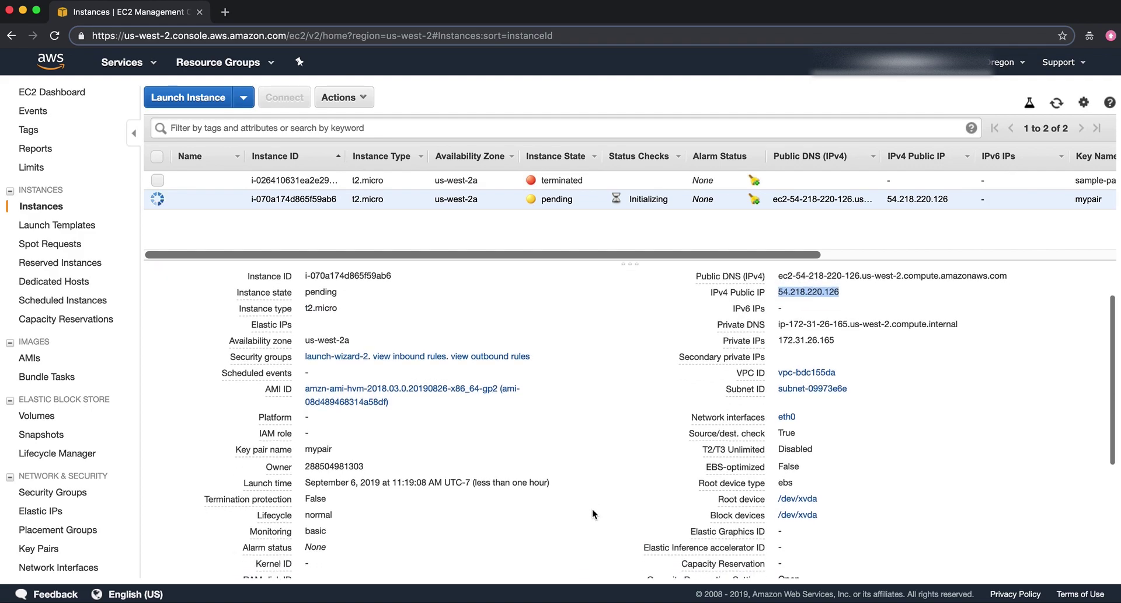
scroll(592, 509, "down", 5)
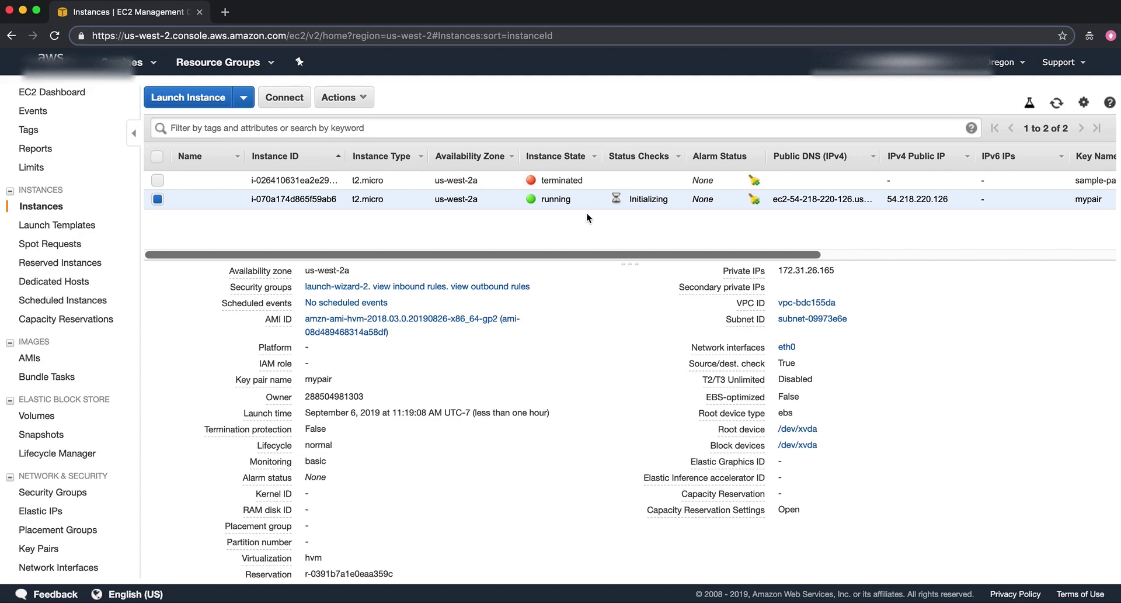
double_click(555, 199)
- In Terminal, run cat ~/Downloads/mypair.pem to show the private key, then begin mkdir ~/kys
mouse_move(690, 477)
key("super+Tab")
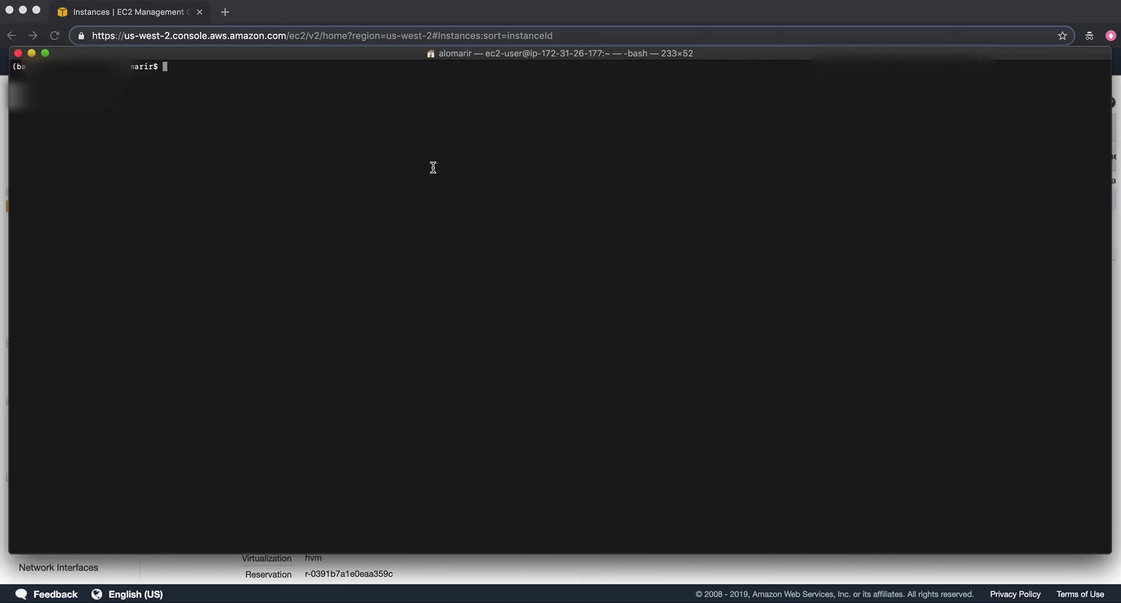
type("cat ~")
type("/")
type("Do")
type("wnloads/my")
key("Tab")
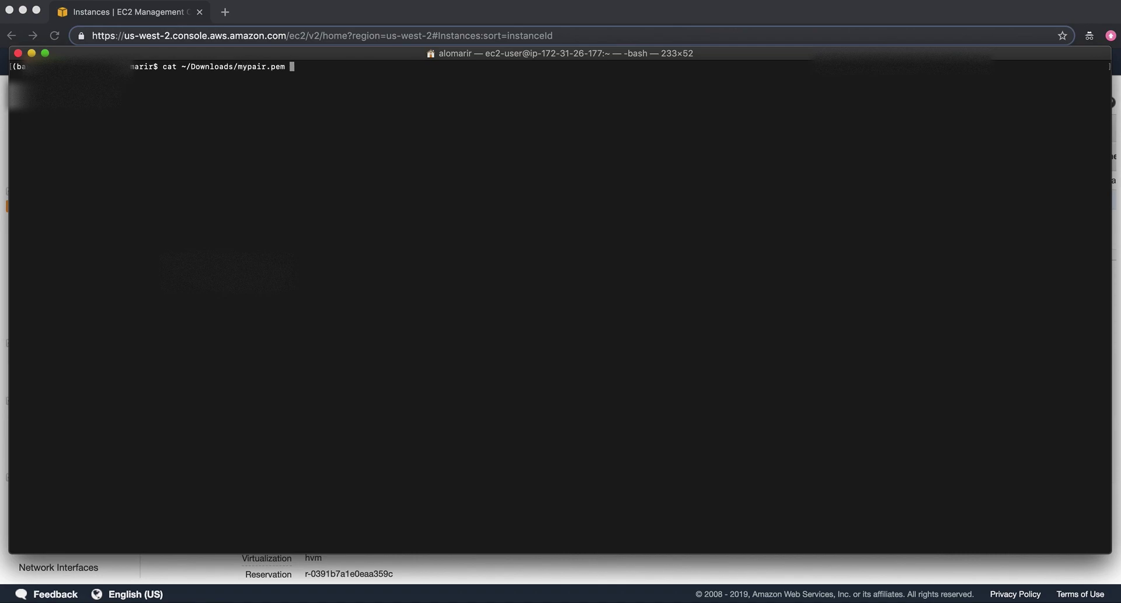
key("Return")
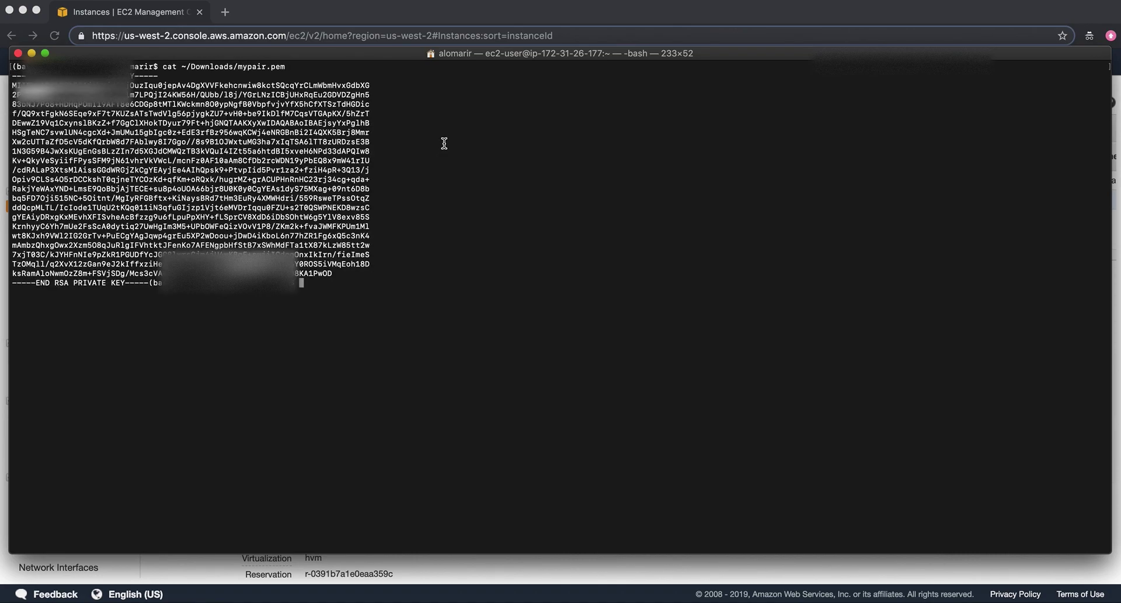
left_click_drag(11, 70, 335, 274)
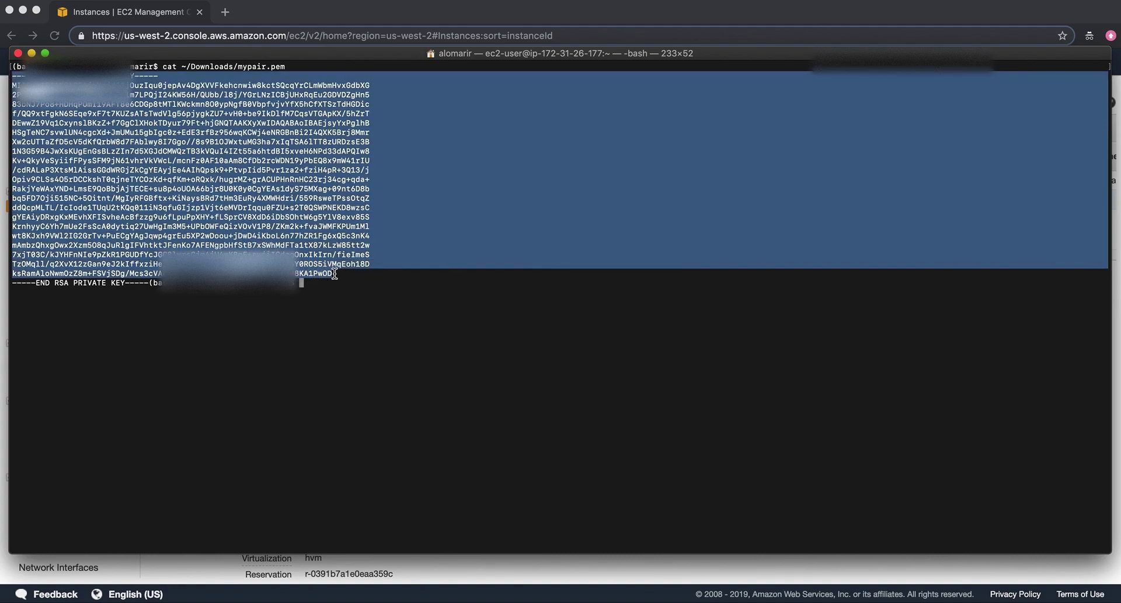
left_click(365, 298)
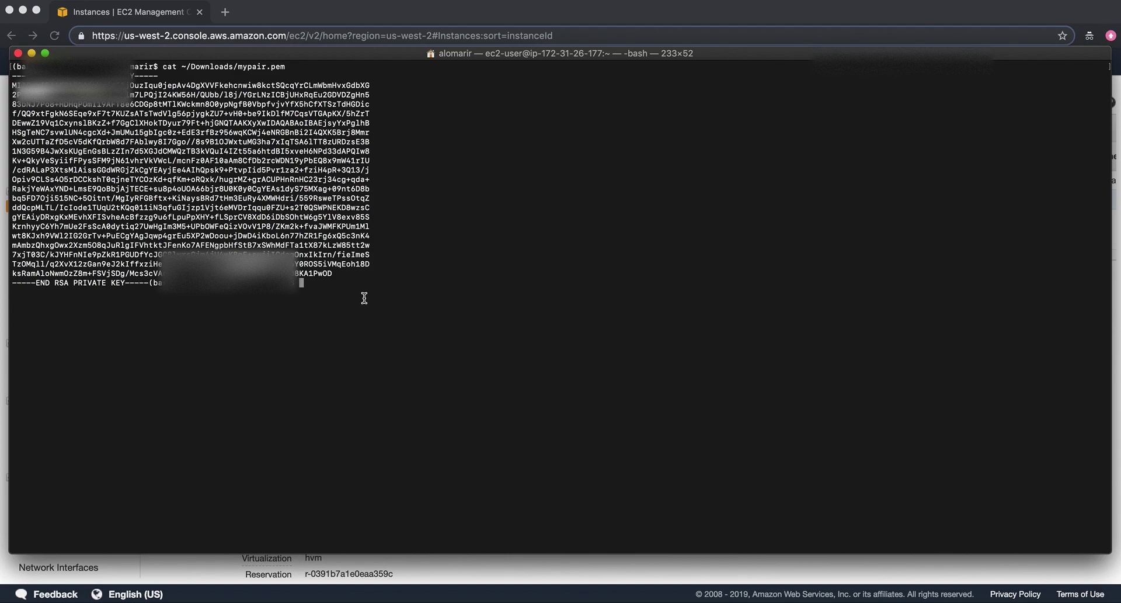
type("mk")
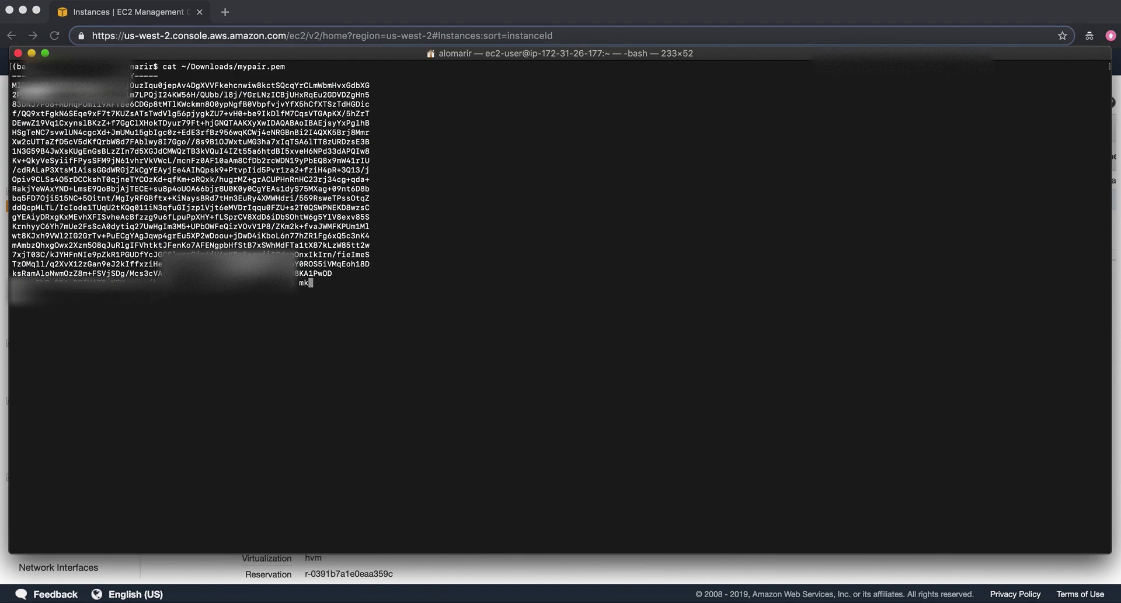
type("dir ~")
type("/")
type("kys")
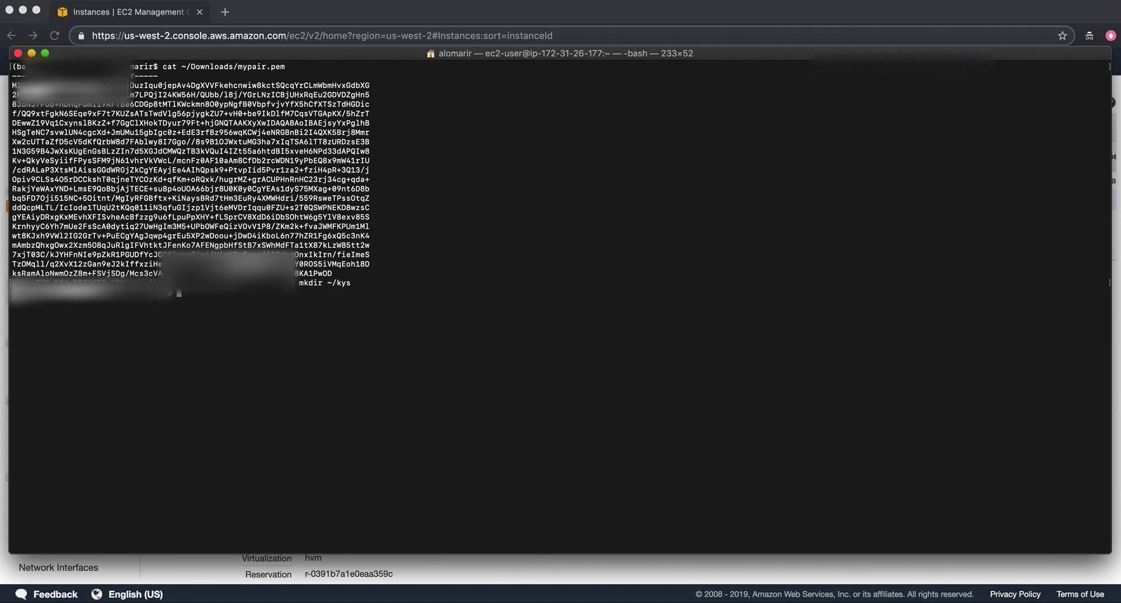
- Create ~/kys and move mypair.pem from Downloads into it
type("~/")
key("BackSpace")
type("/D")
type("o")
key("Tab")
key("Tab")
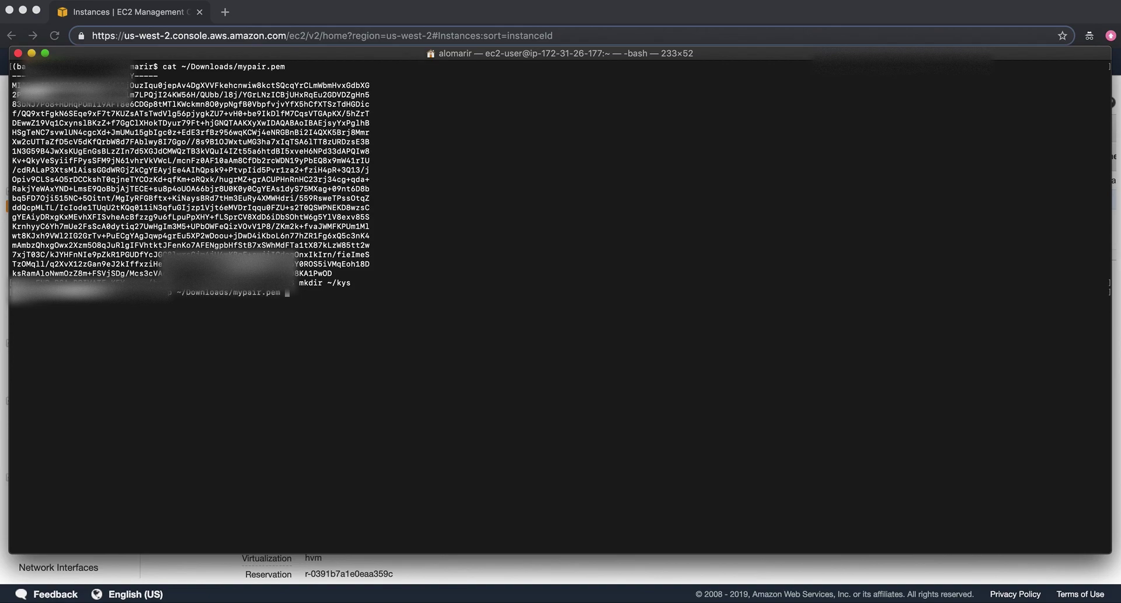
type("~/kys/")
key("Return")
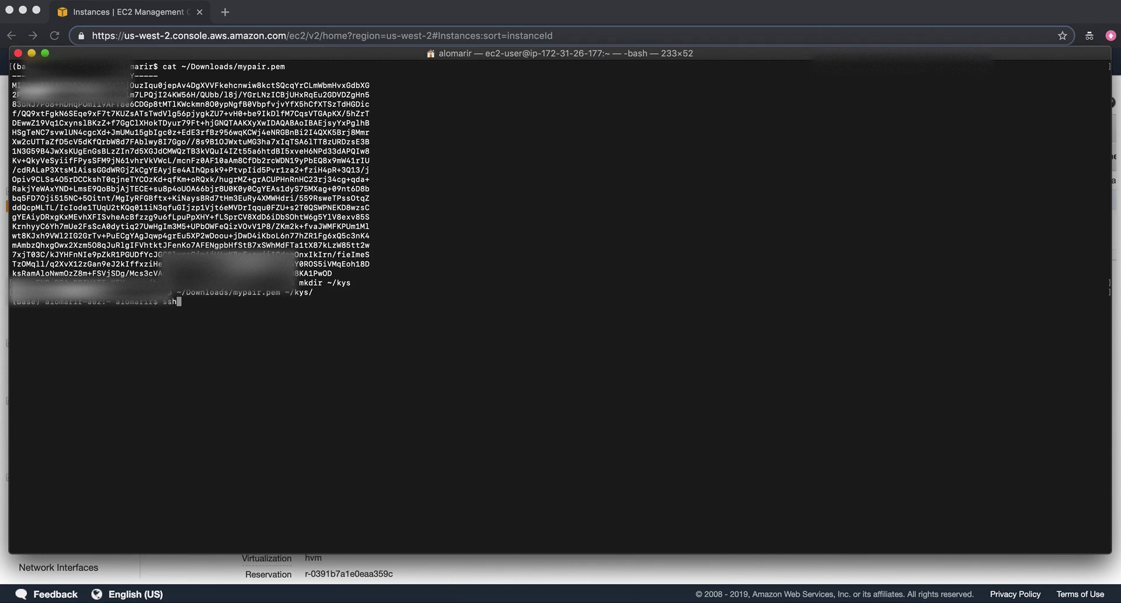
type("ssh -i ~/")
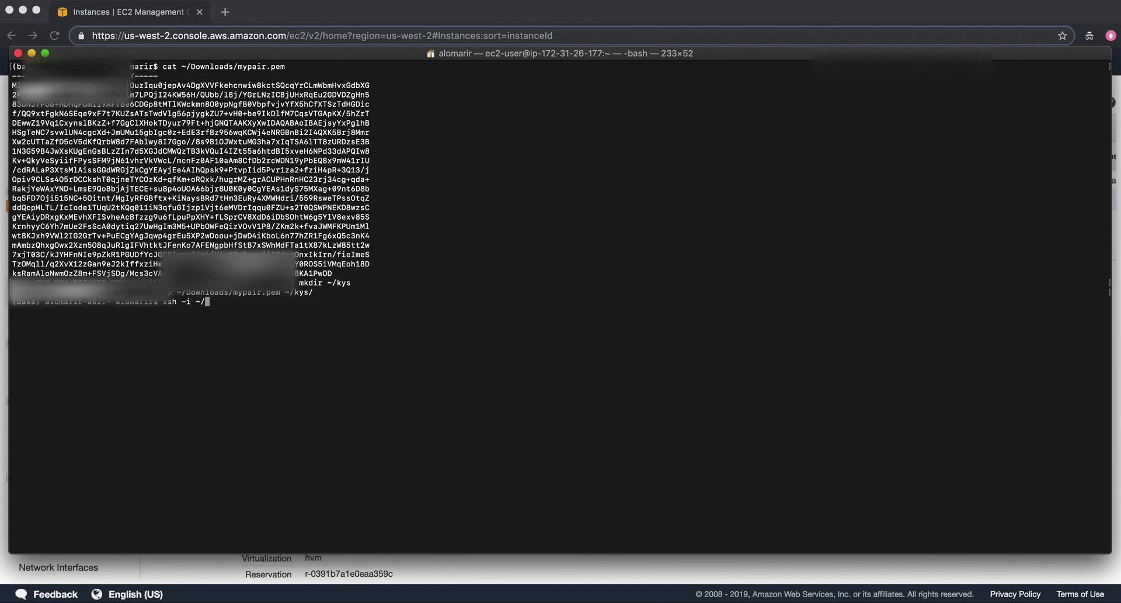
- Begin an ssh command using the ~/kys/mypair.pem key, logging in as ec2-user
type("k")
key("Tab")
key("Tab")
type("use")
- Copy the public IP 54.218.220.126 from the console into the ssh command after ec2-user@
key("super+Tab")
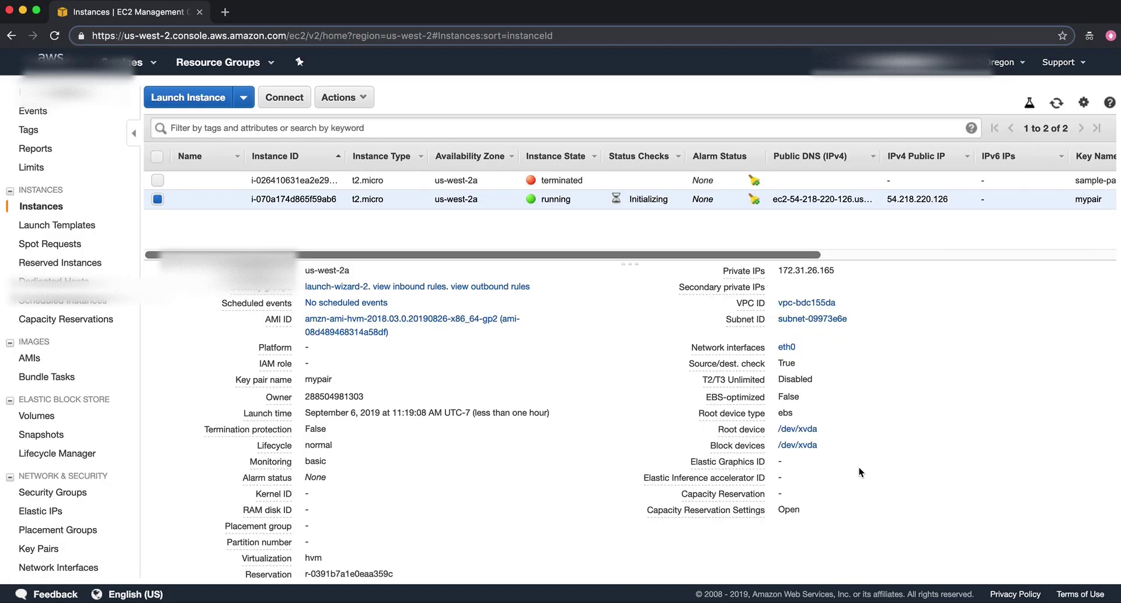
scroll(835, 307, "up", 5)
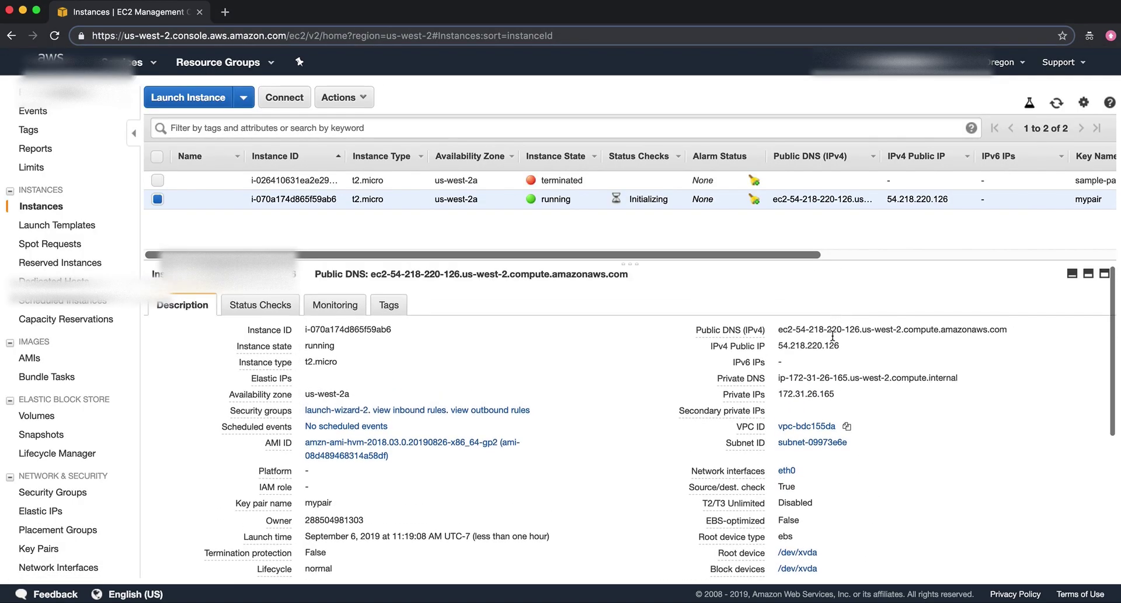
left_click_drag(839, 345, 780, 348)
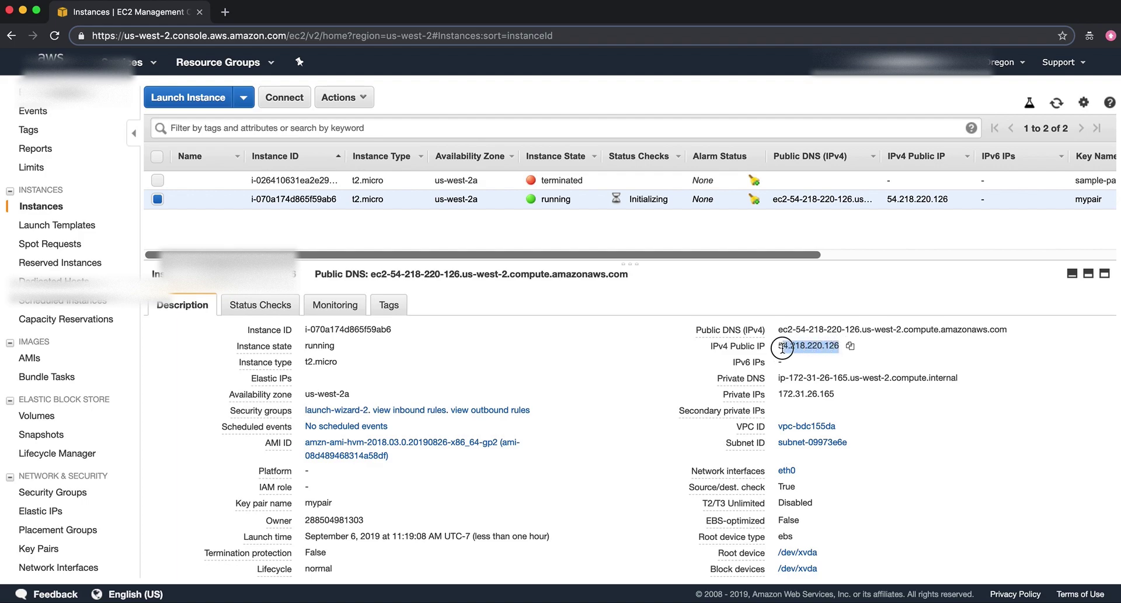
key("super+c")
key("super+Tab")
key("super+v")
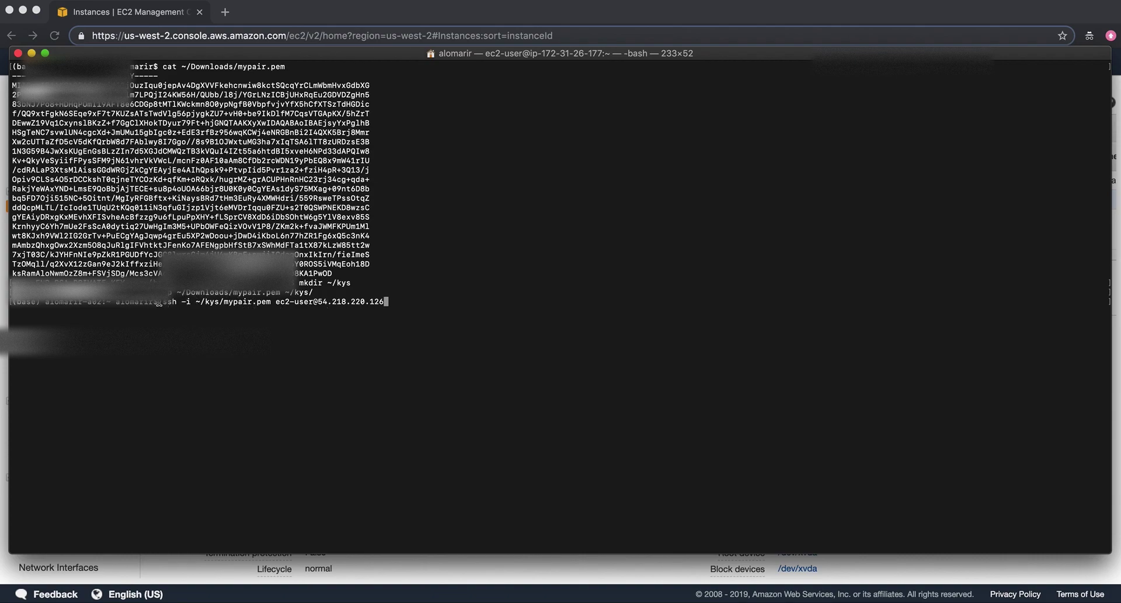
- Run the ssh command and accept the host key with yes; the too-open private key is rejected
key("Return")
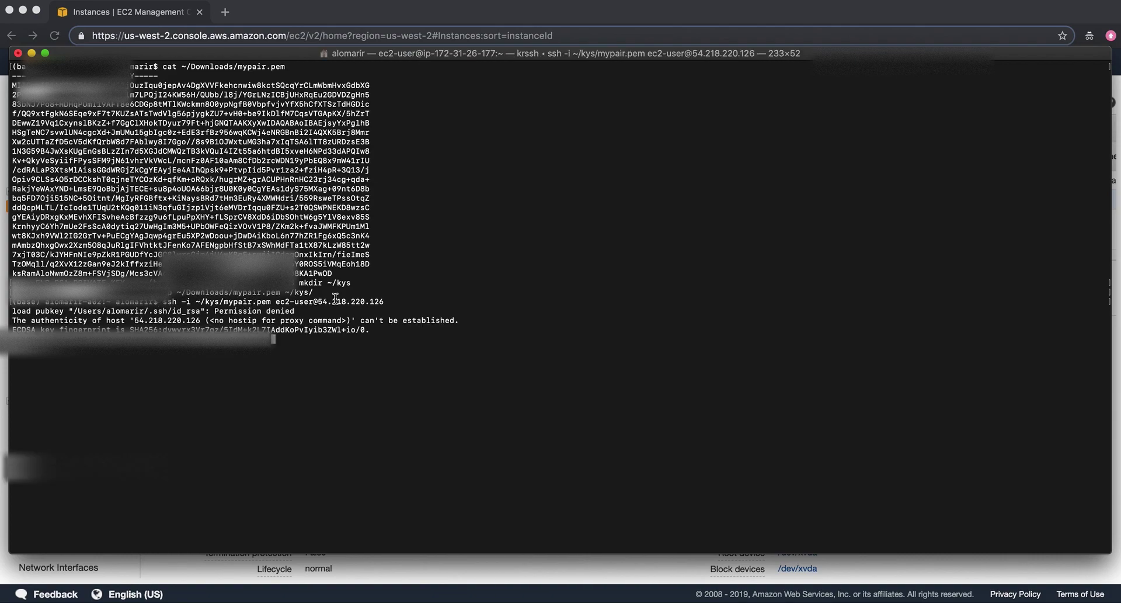
left_click_drag(295, 310, 216, 312)
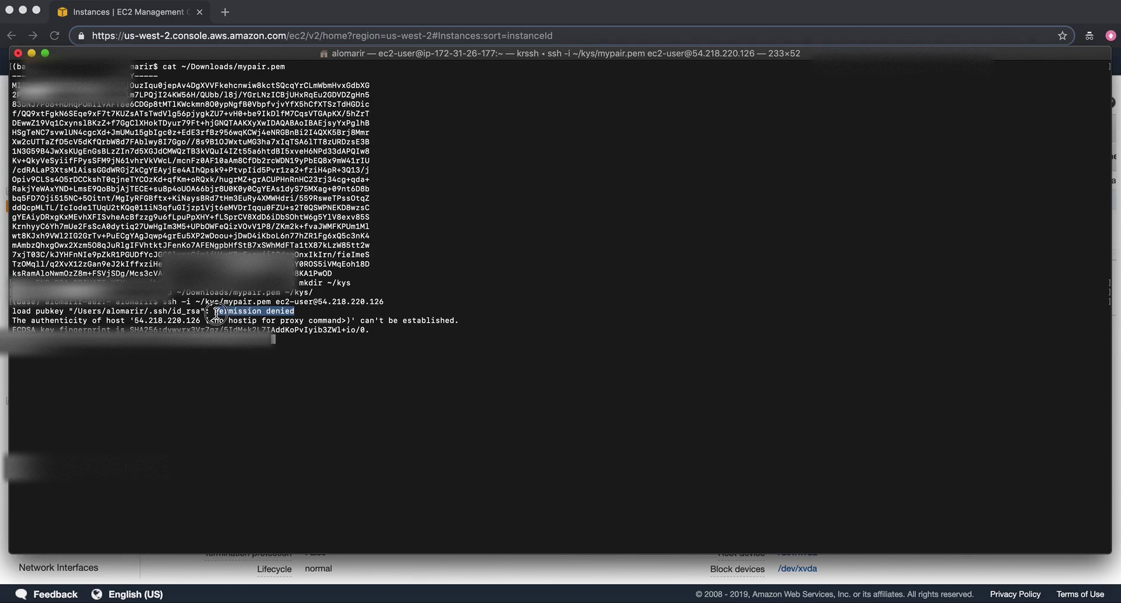
type("yes")
key("Return")
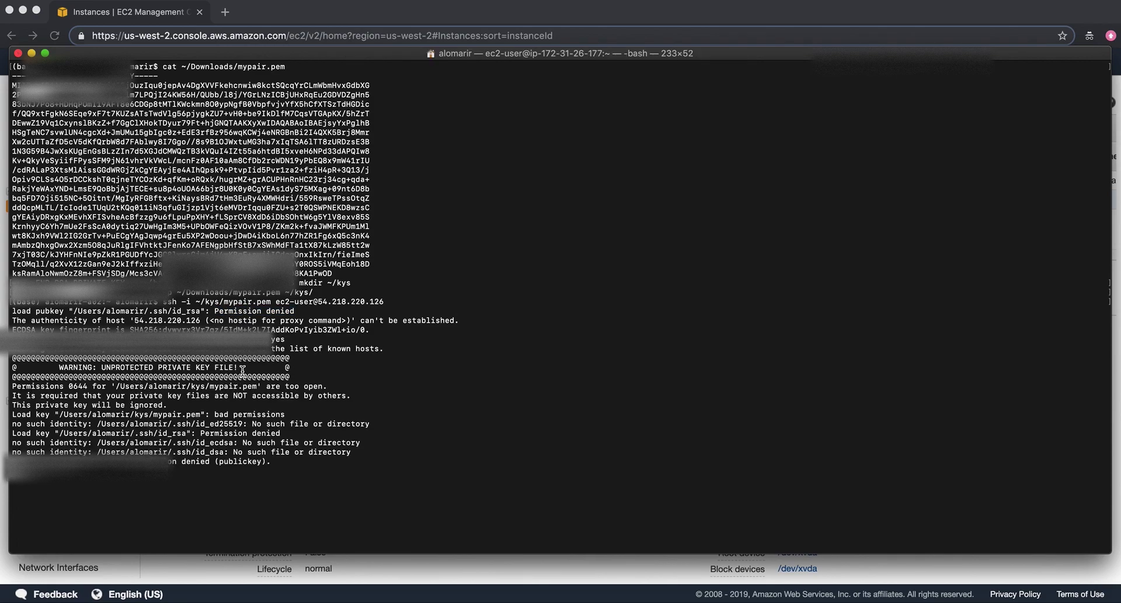
left_click_drag(242, 367, 59, 366)
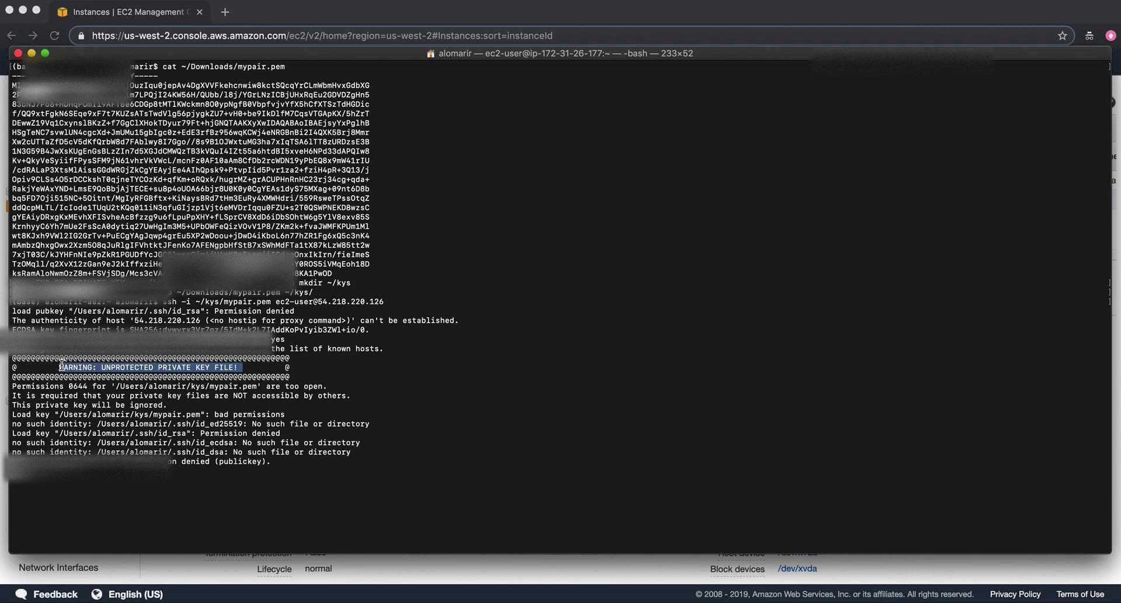
left_click_drag(328, 385, 111, 386)
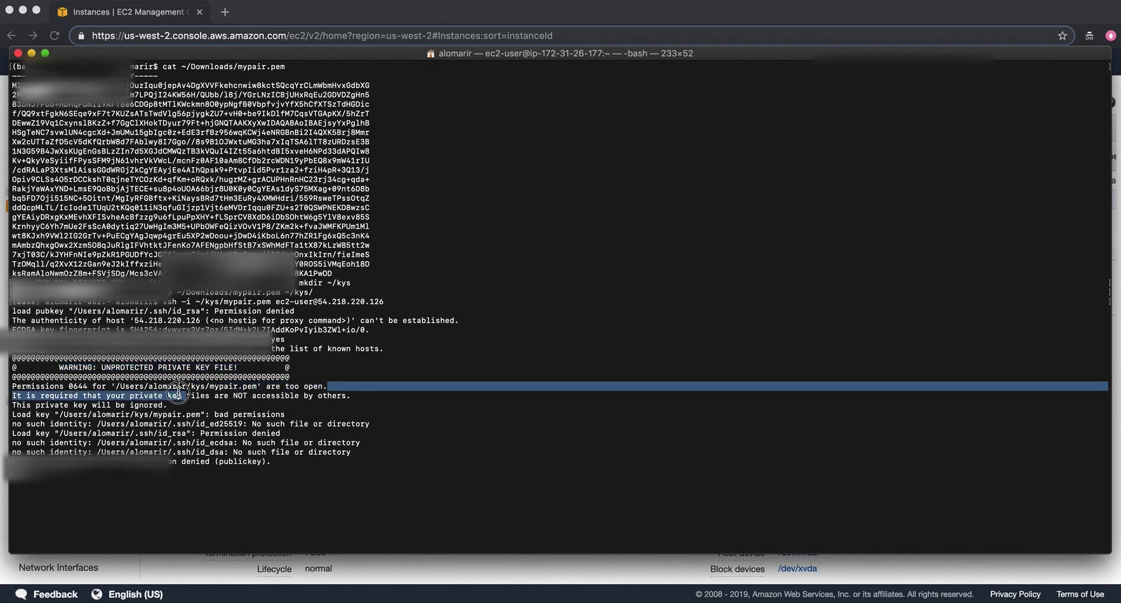
- List mypair.pem's permissions with ls -l ~/kys/mypair.pem, showing -rw-r--r--
left_click(216, 490)
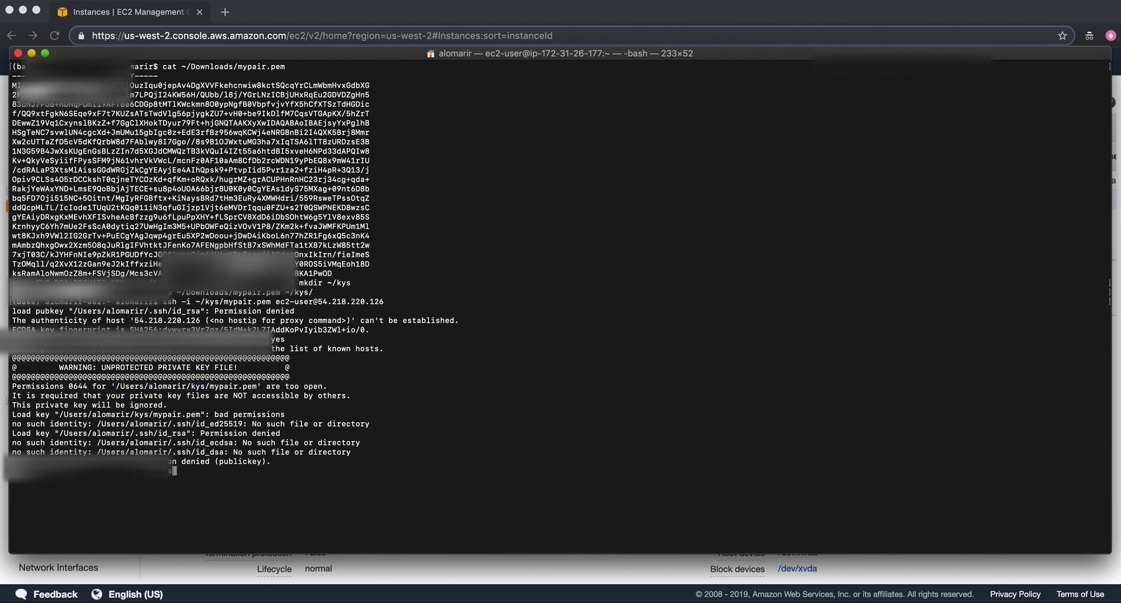
type("-l ~/")
type("kys/")
key("Tab")
key("Return")
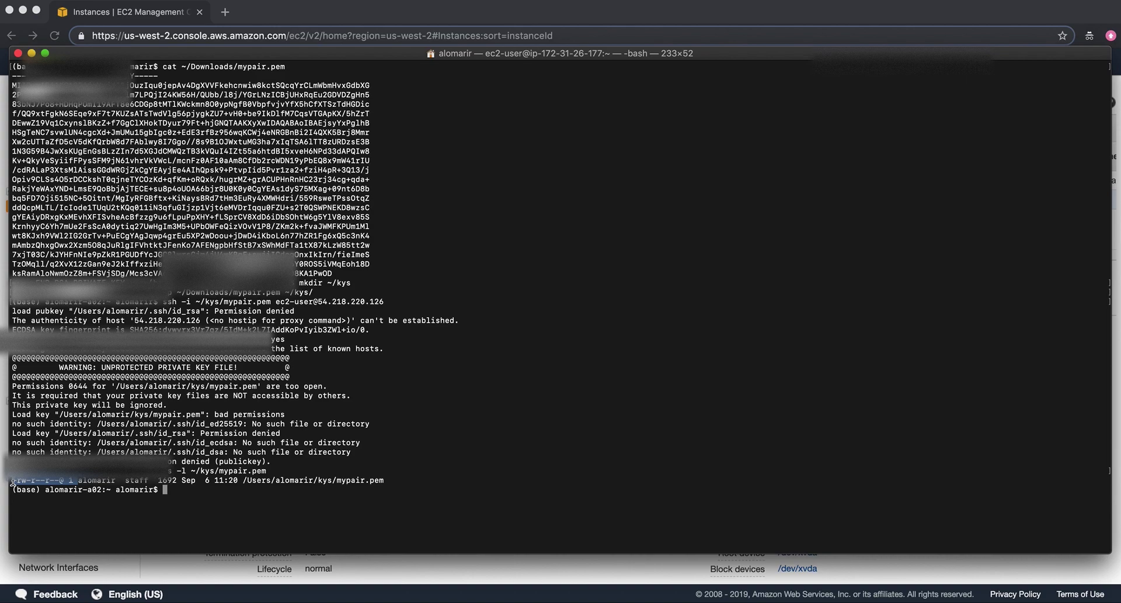
- Restrict ~/kys/mypair.pem with chmod 700 and verify it now shows rwx------
type("chmod ")
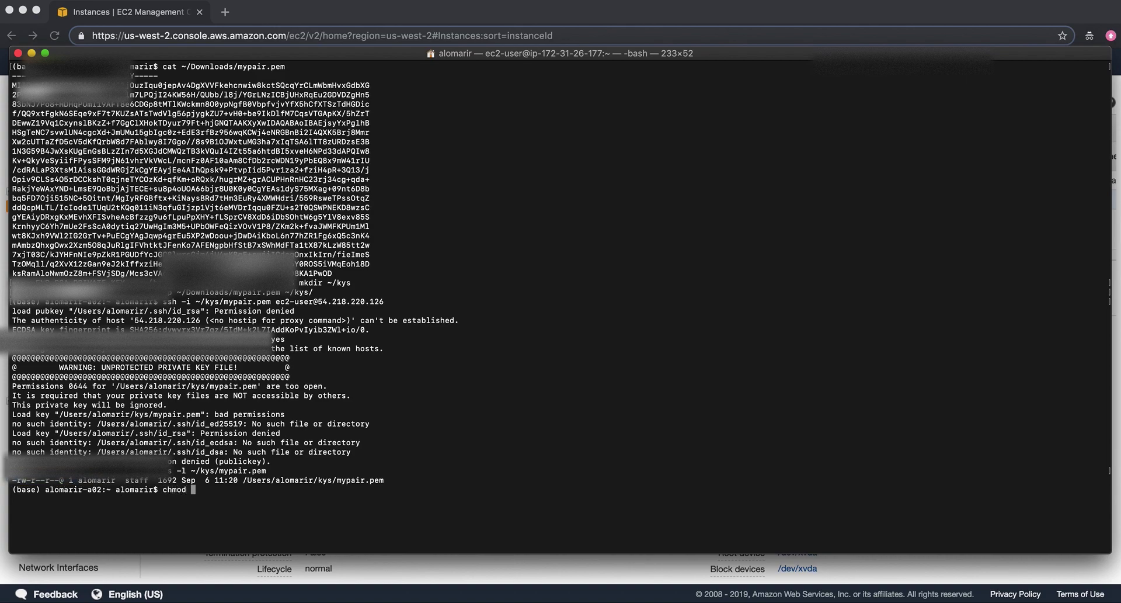
type("700 ")
type("~/kys/mypair.pem")
key("Return")
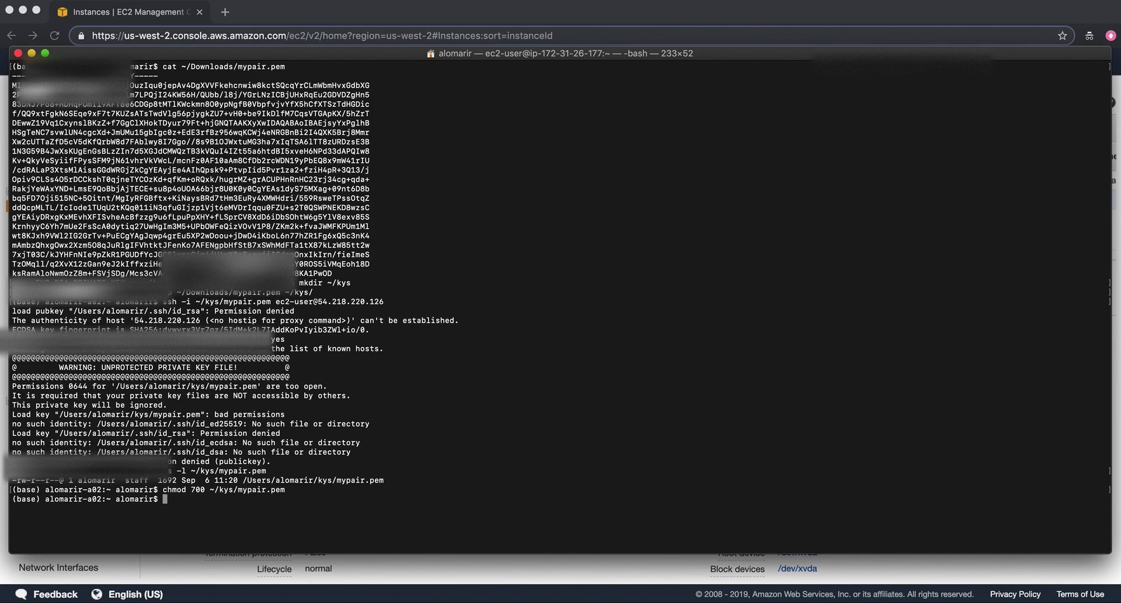
key("Up")
key("Up")
key("Return")
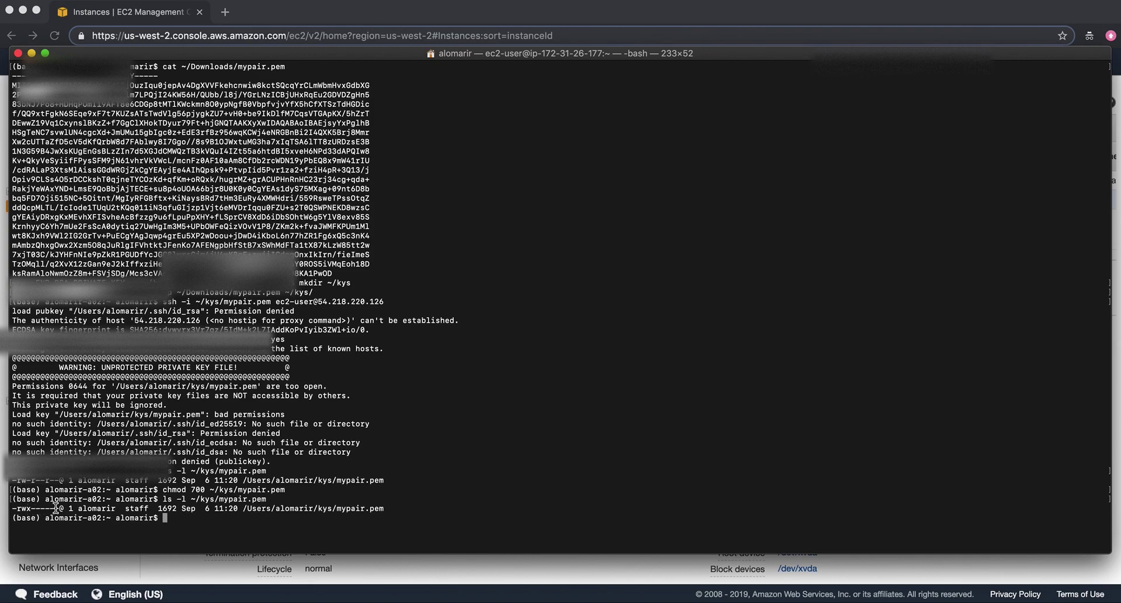
left_click_drag(59, 508, 13, 508)
- Rerun the ssh command from history and log in to the instance as ec2-user
key("Up")
key("Up")
key("Up")
key("Up")
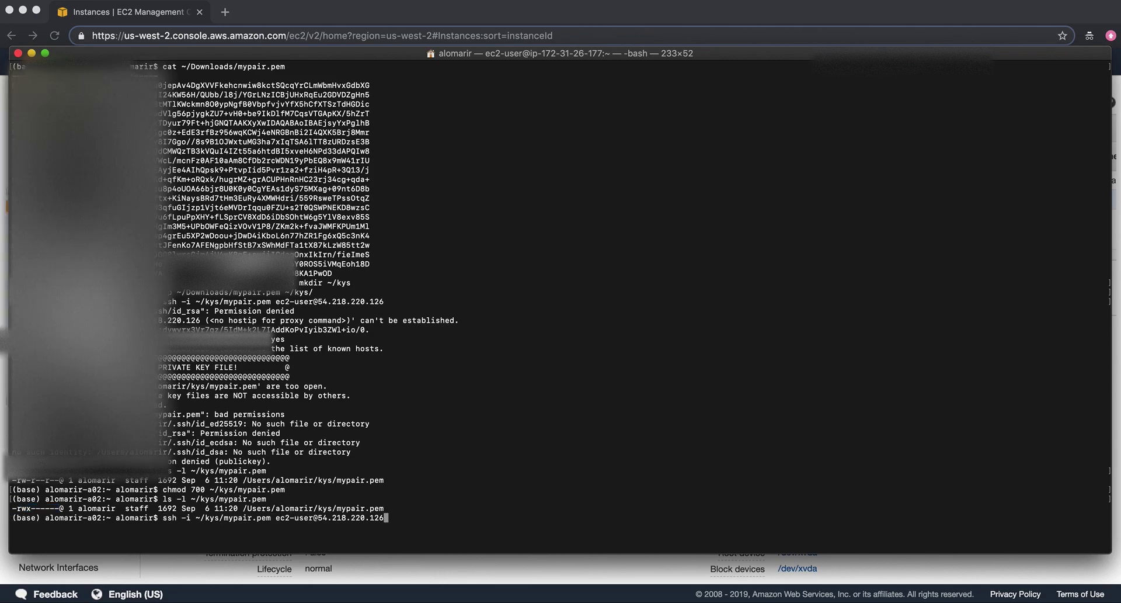
key("Return")
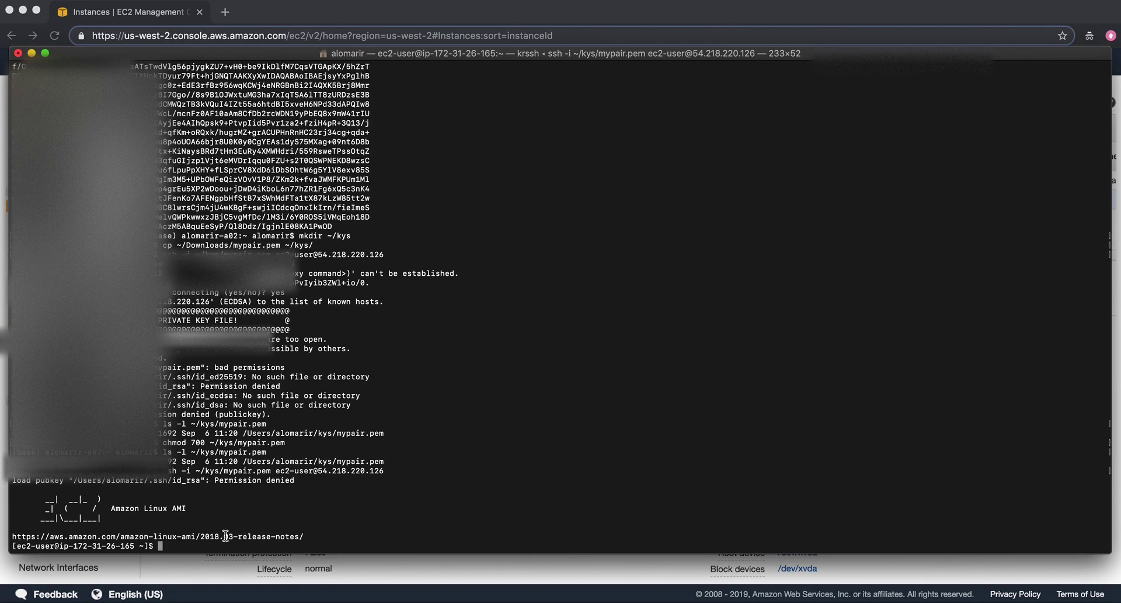
left_click_drag(188, 547, 5, 425)
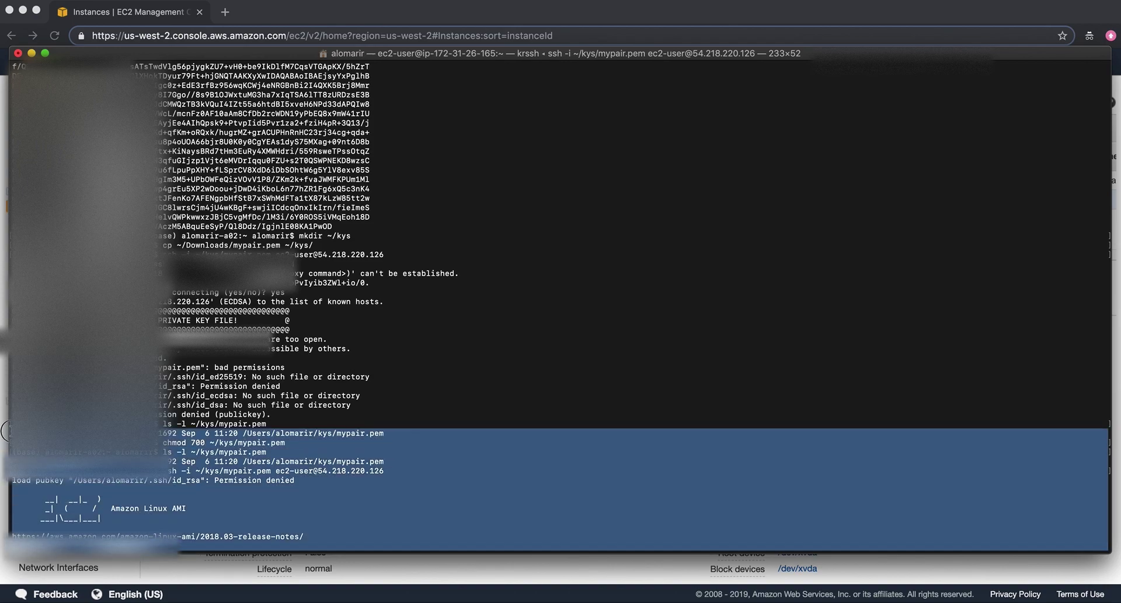
left_click(191, 528)
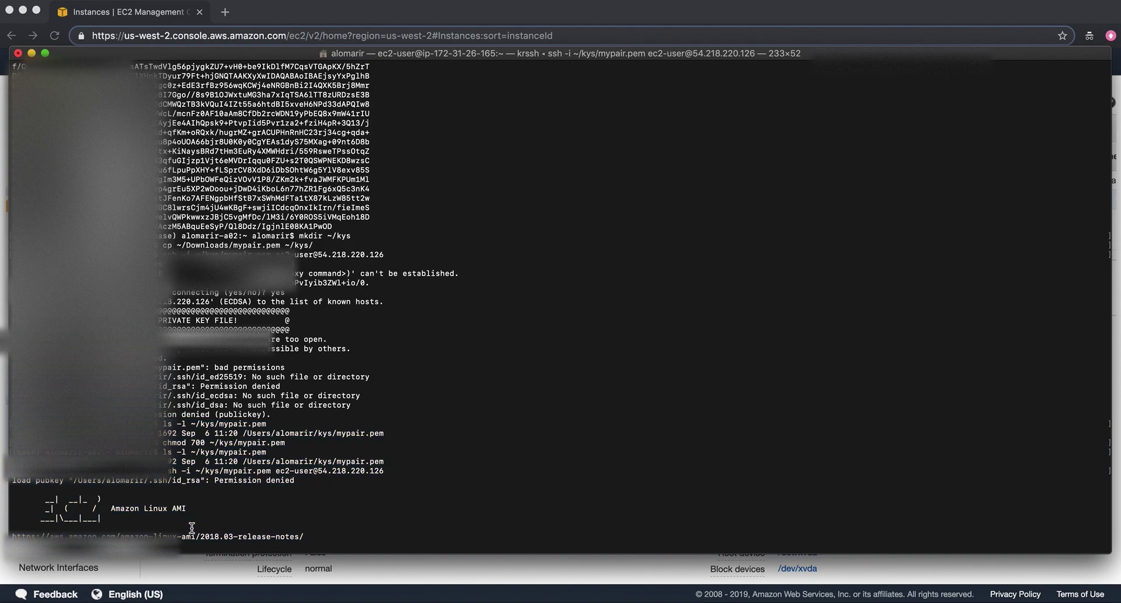
- List the home directory, confirm pwd is /home/ec2-user, then log out of the instance
key("Return")
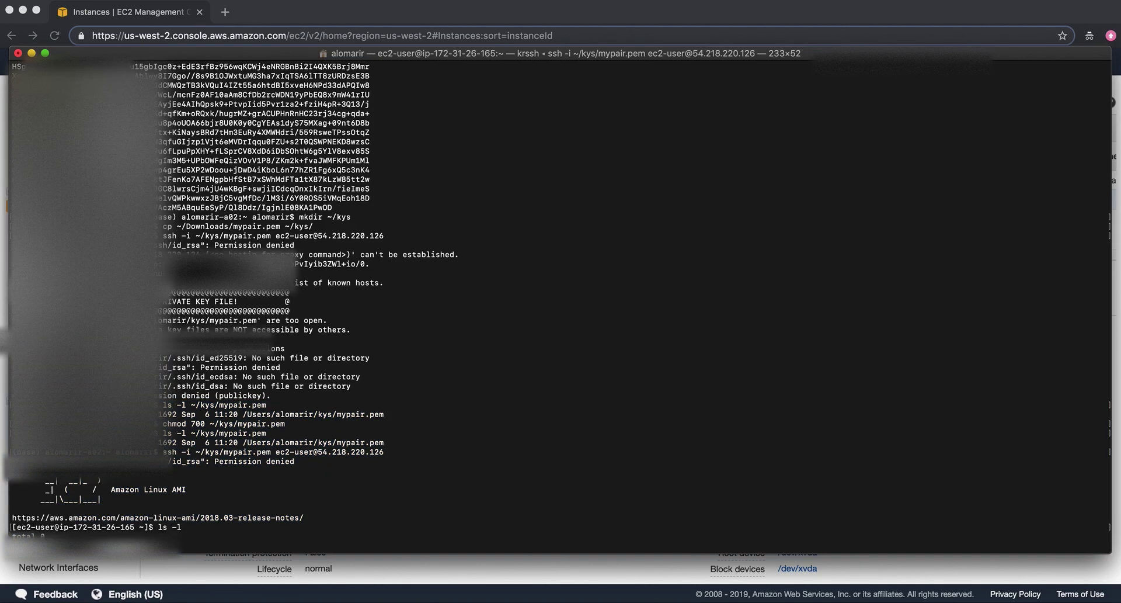
type("pwd")
key("Return")
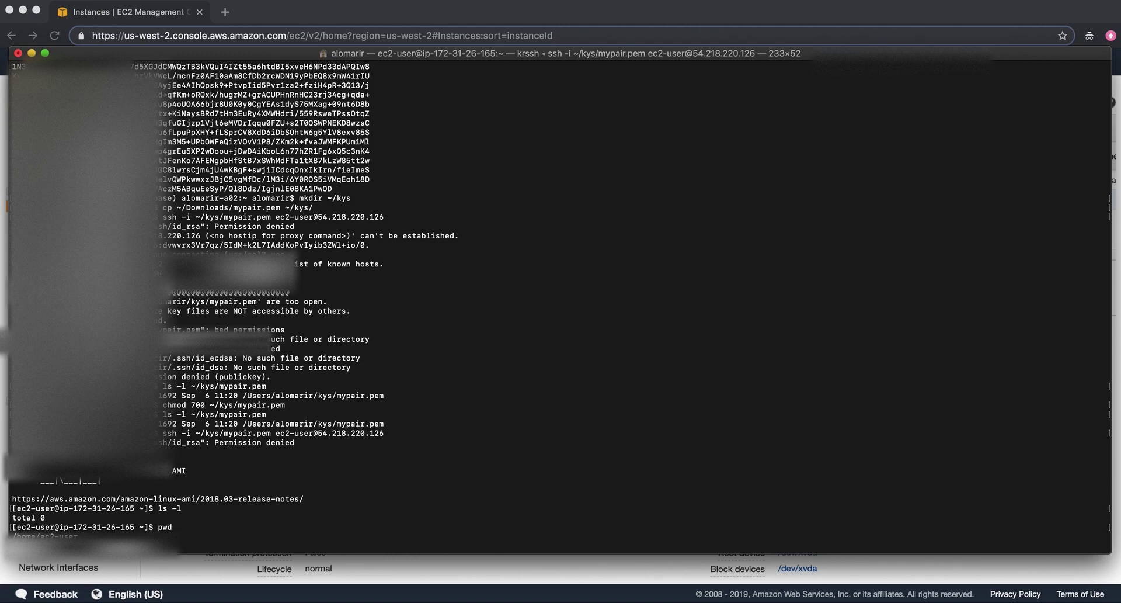
key("Return")
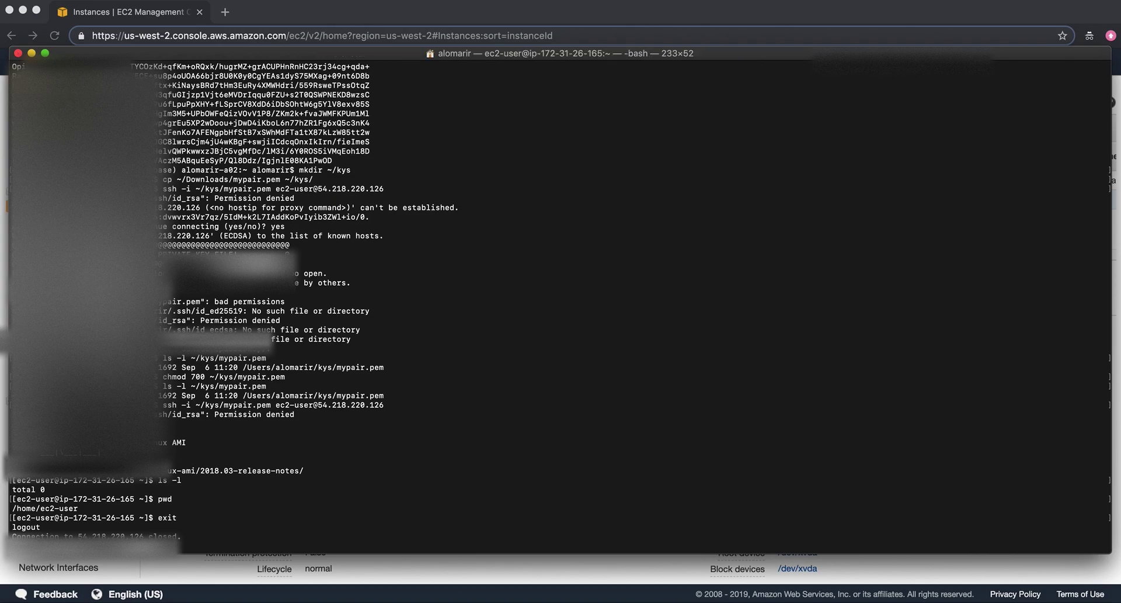
left_click_drag(182, 536, 17, 533)
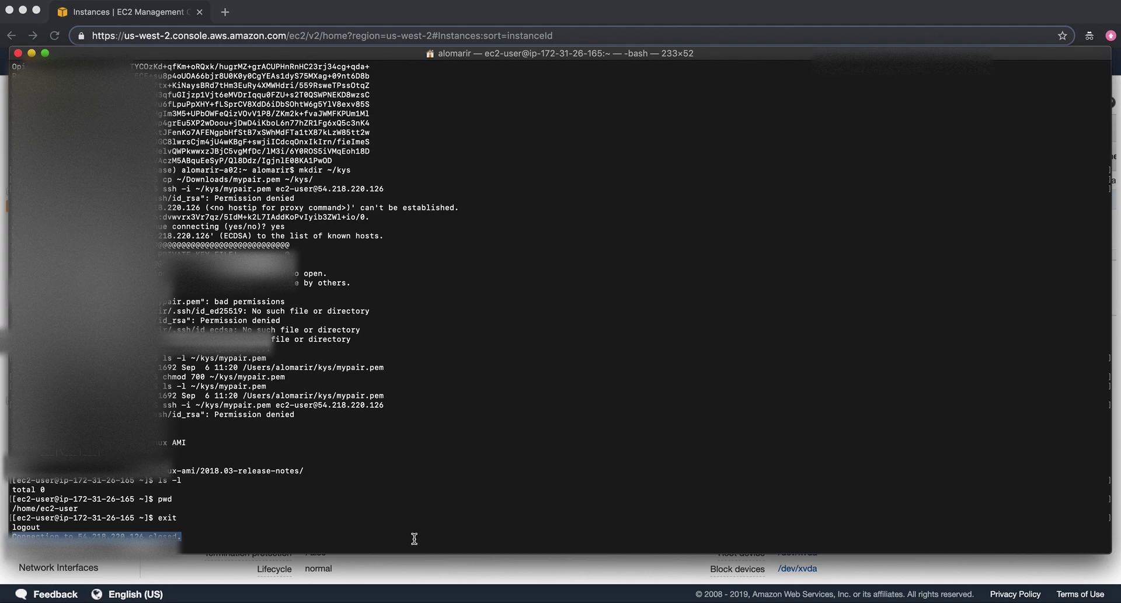
- Refresh the instance list, select the running mypair instance, and open its Actions menu
left_click(416, 570)
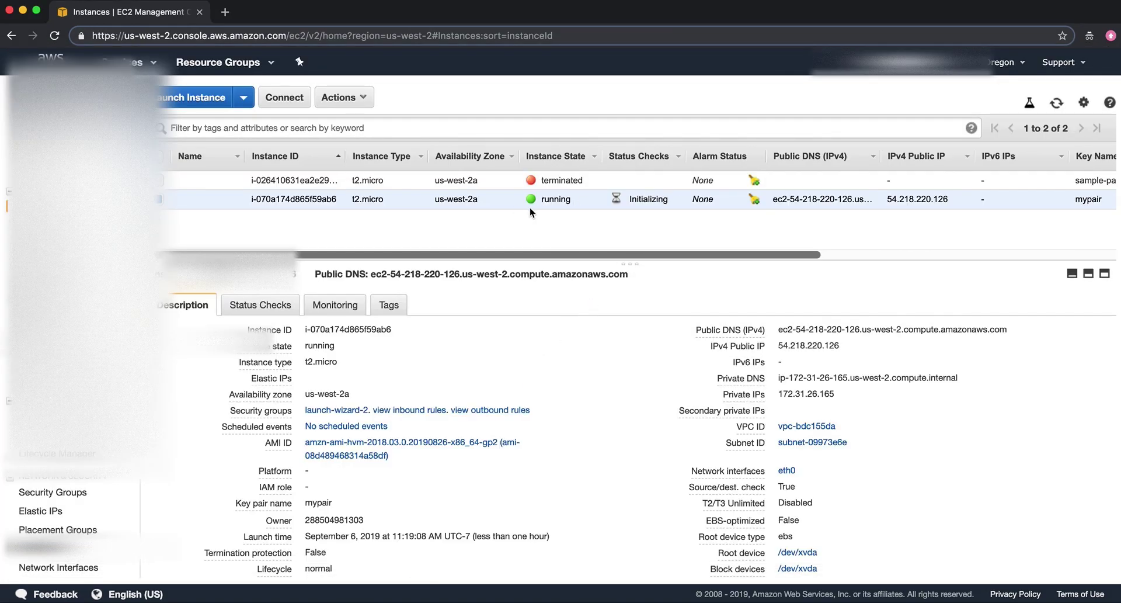
left_click(1057, 103)
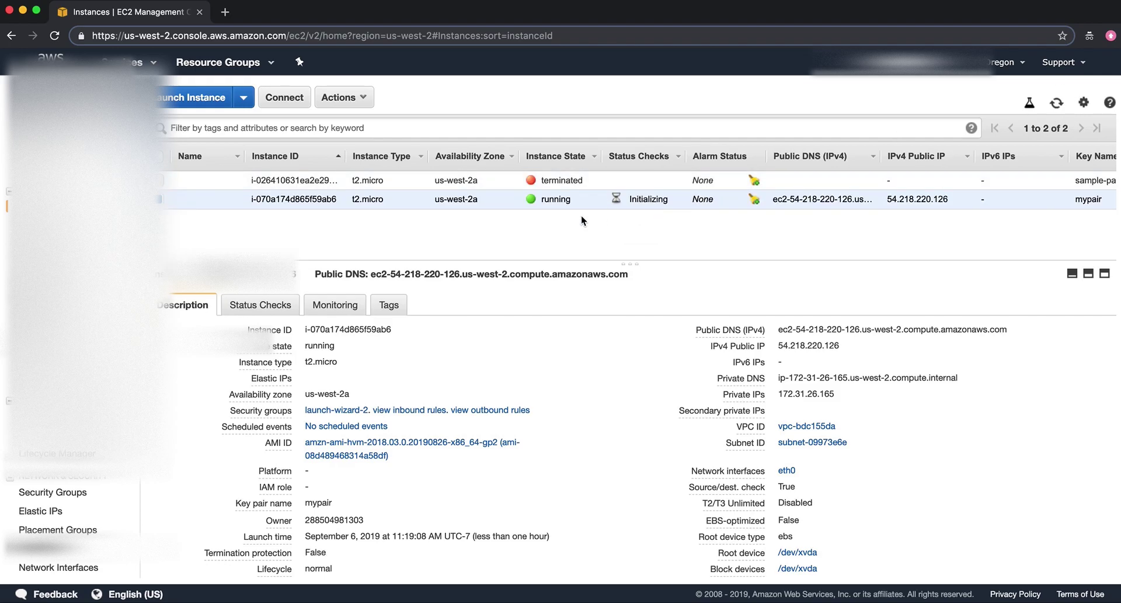
scroll(327, 434, "down", 5)
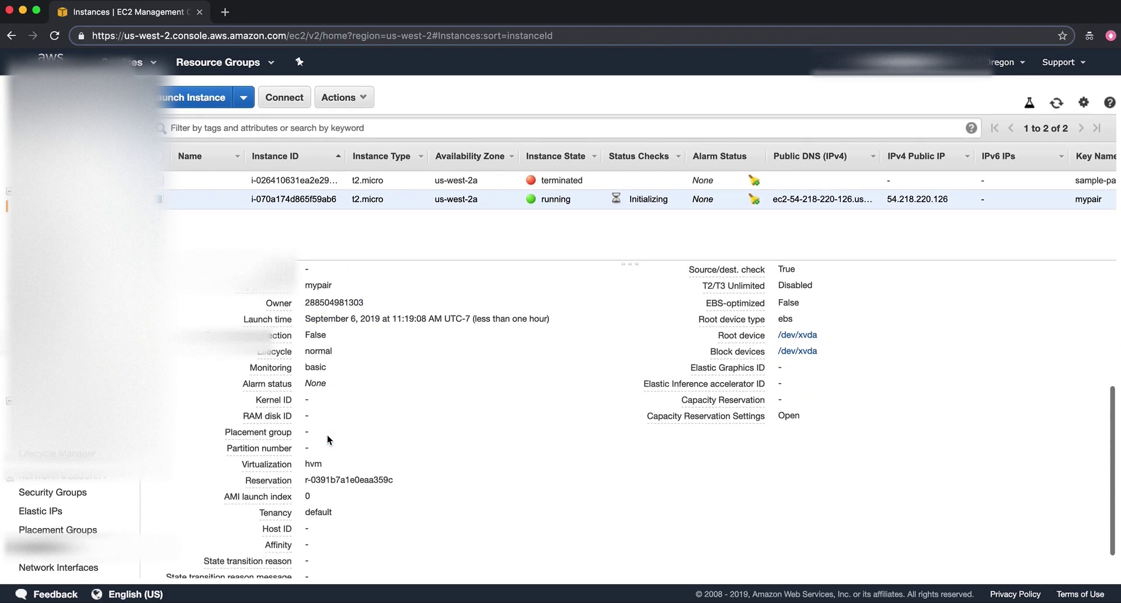
scroll(327, 437, "up", 5)
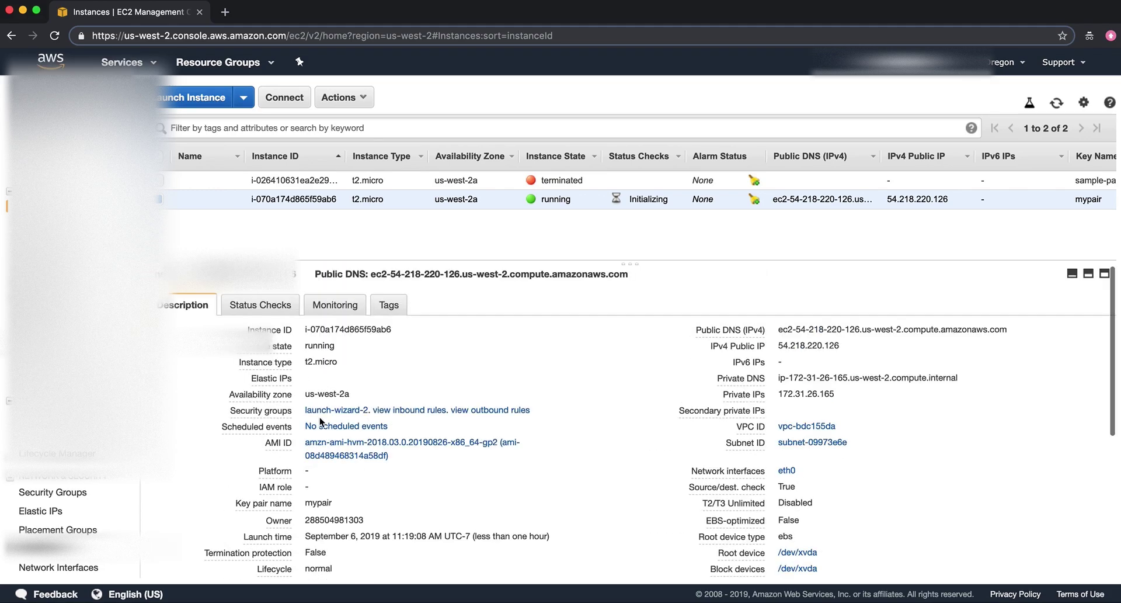
left_click(250, 103)
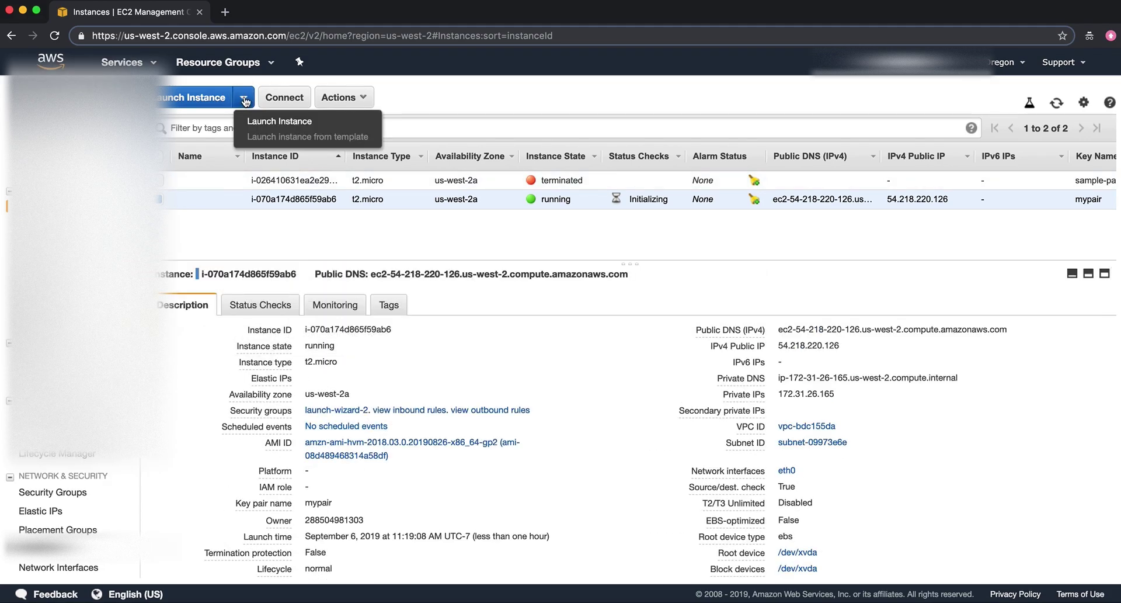
left_click(348, 98)
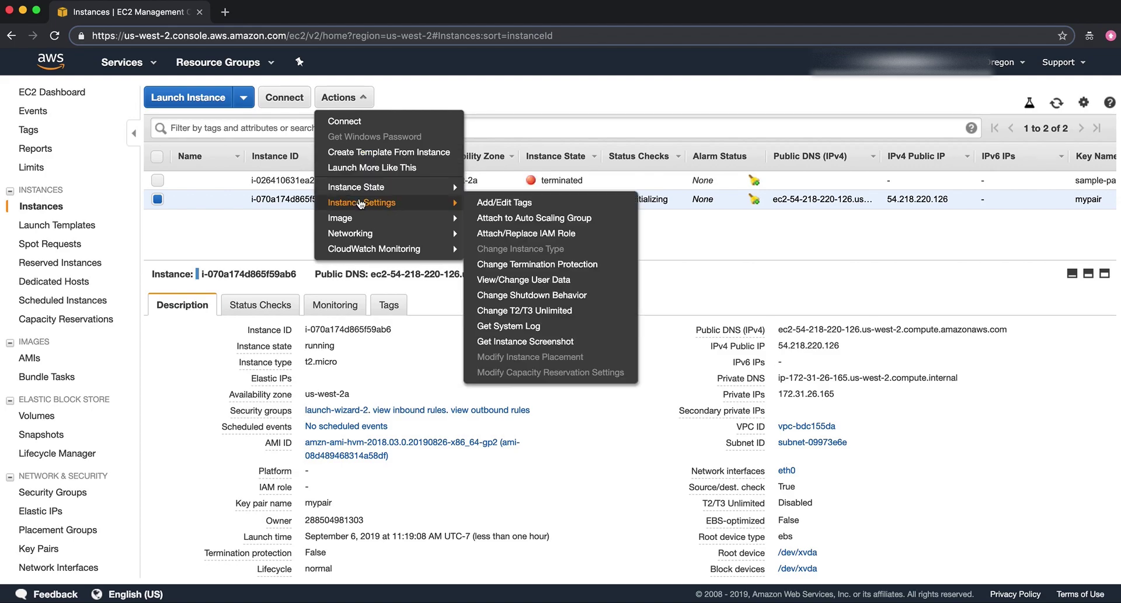
- Stop instance i-070a174d865f59ab6 through Instance State > Stop and confirm with Yes, Stop
mouse_move(375, 191)
left_click(486, 205)
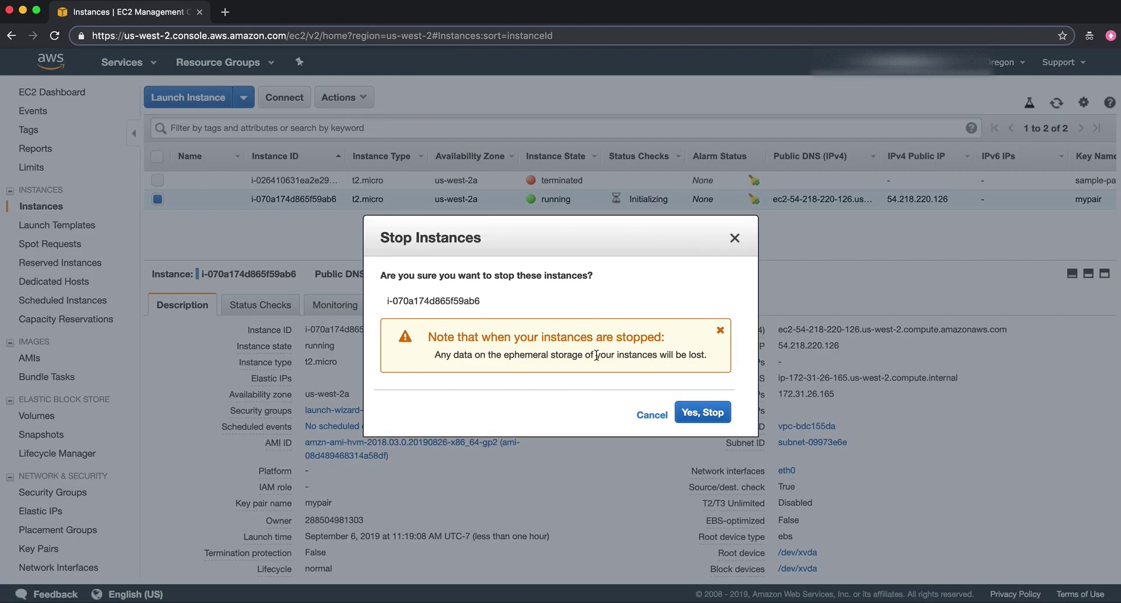
left_click(707, 412)
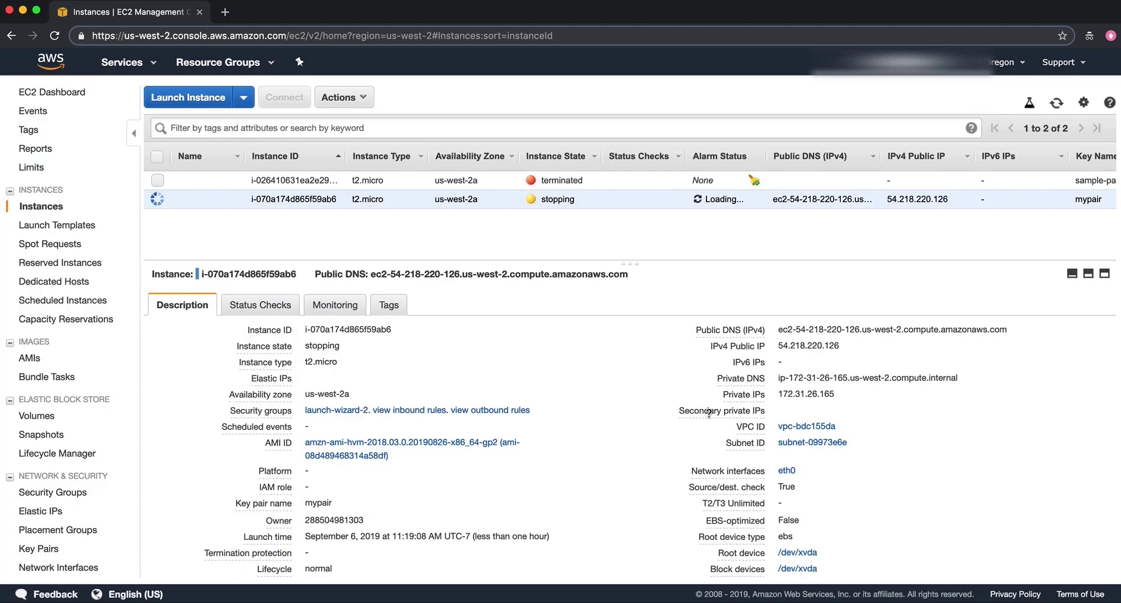
left_click_drag(576, 200, 541, 201)
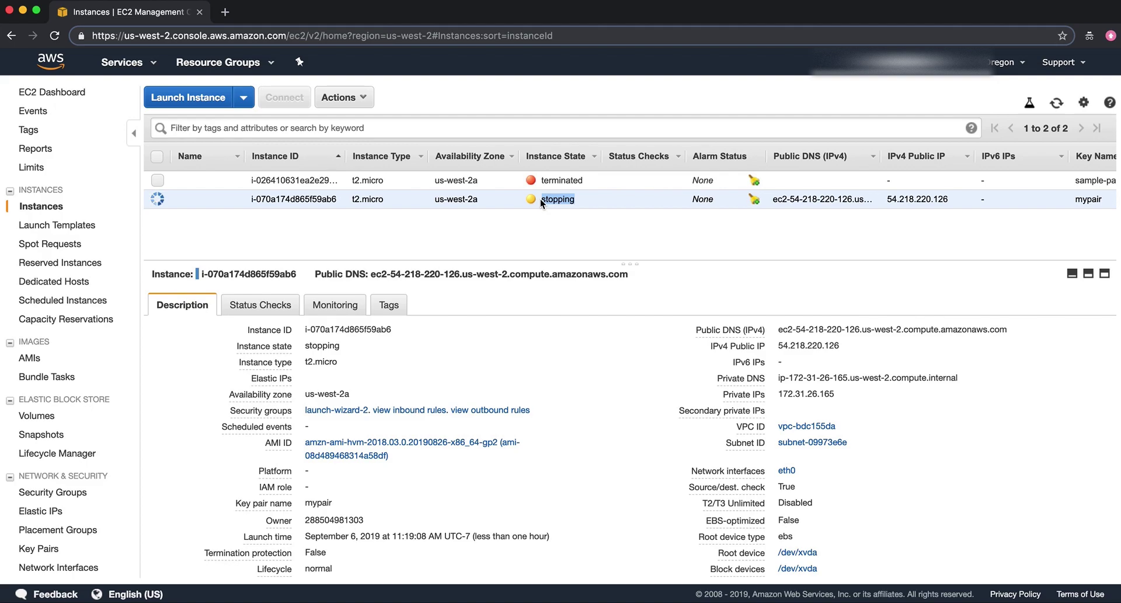
- Refresh the instance list and reselect the instance to check it reads stopping
left_click(1057, 104)
double_click(557, 199)
left_click(487, 229)
left_click(157, 180)
left_click(157, 180)
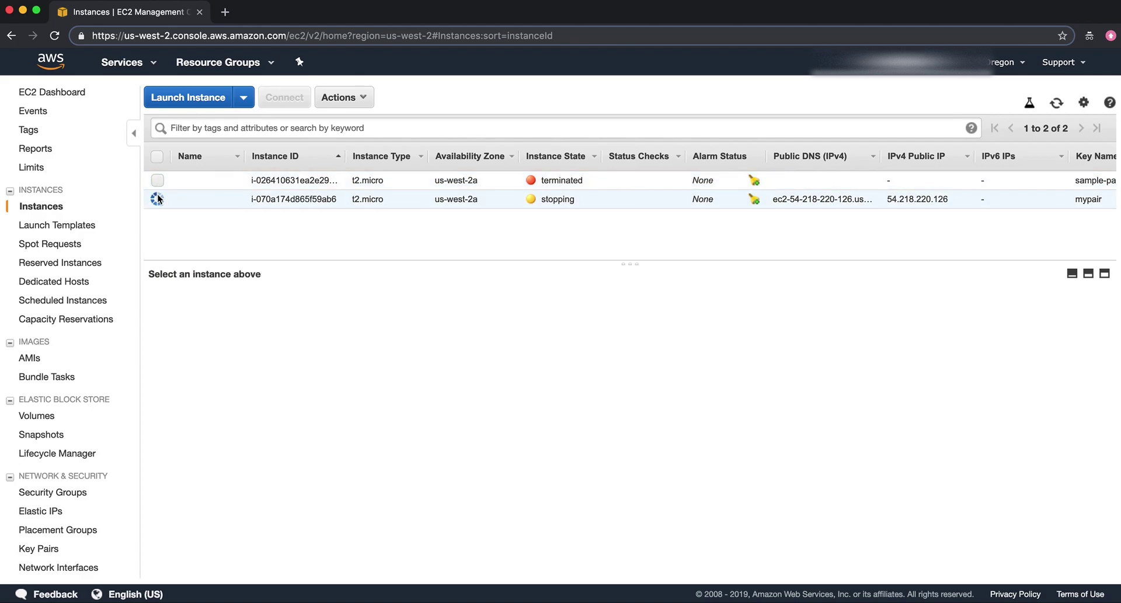
left_click(158, 199)
- Request termination via Instance State > Terminate and confirm; the instance shows stopped
left_click(350, 98)
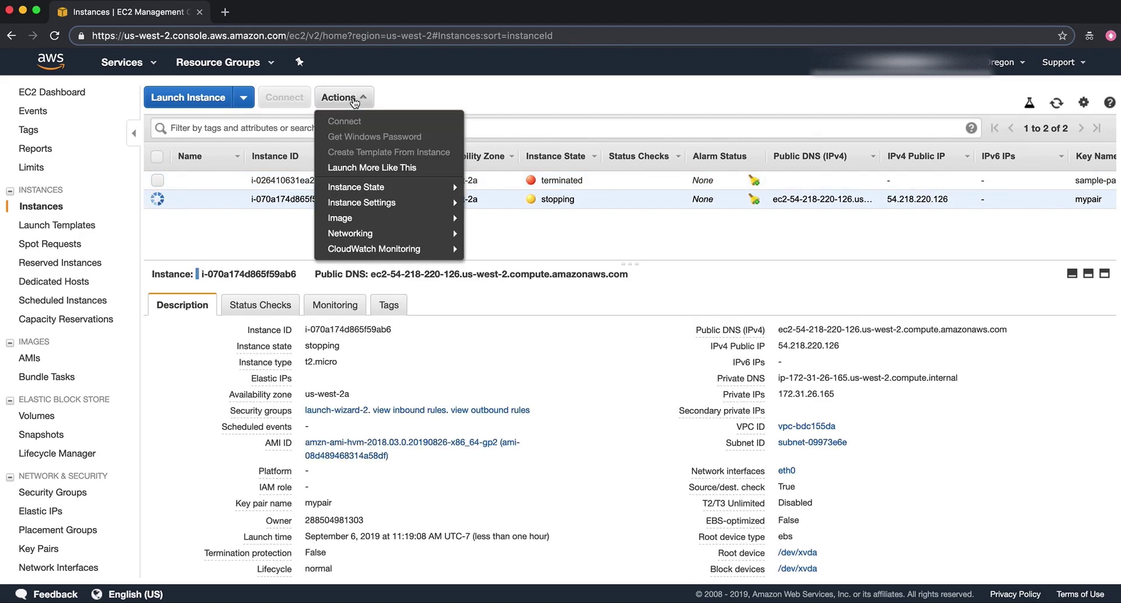
mouse_move(368, 187)
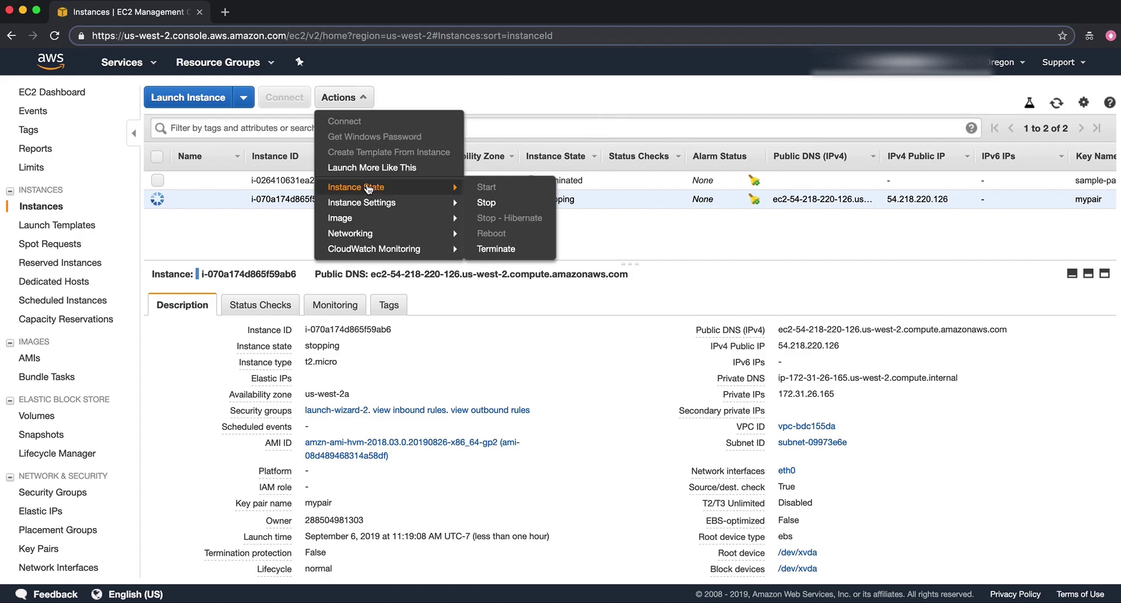
left_click(506, 249)
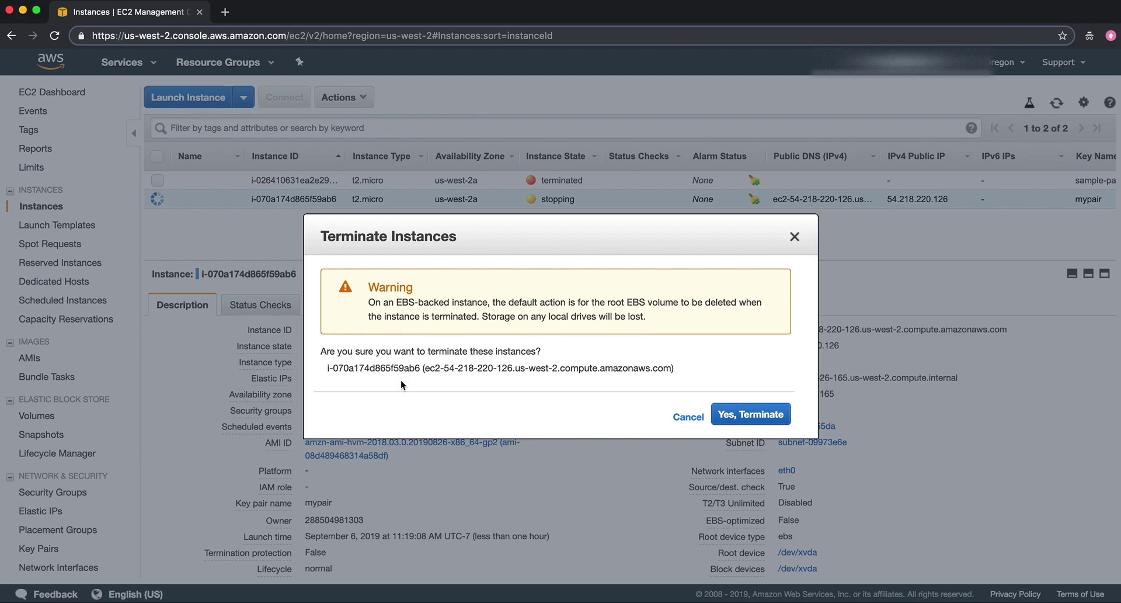
left_click(751, 405)
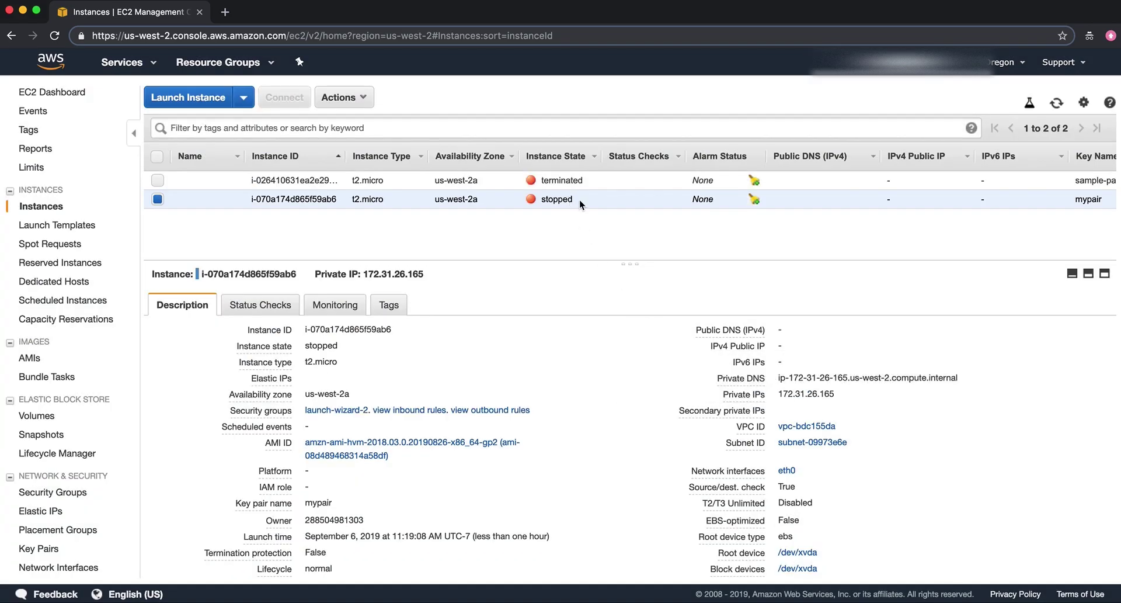
left_click_drag(580, 199, 529, 198)
left_click(507, 220)
- Terminate the stopped instance again so its state reads terminated
left_click(349, 99)
mouse_move(377, 187)
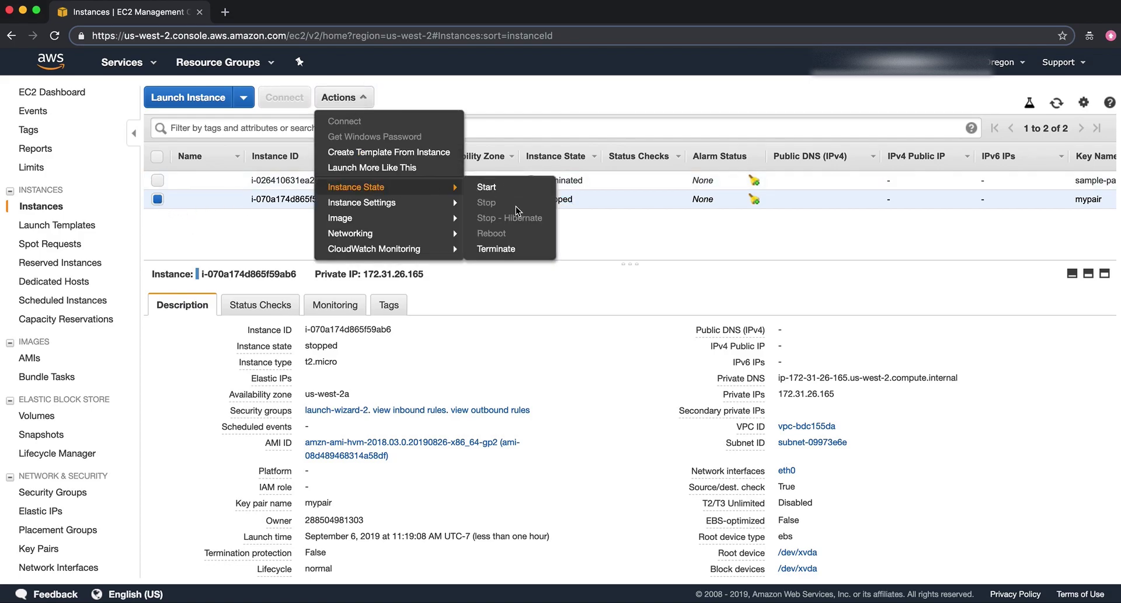
left_click(506, 250)
left_click(750, 413)
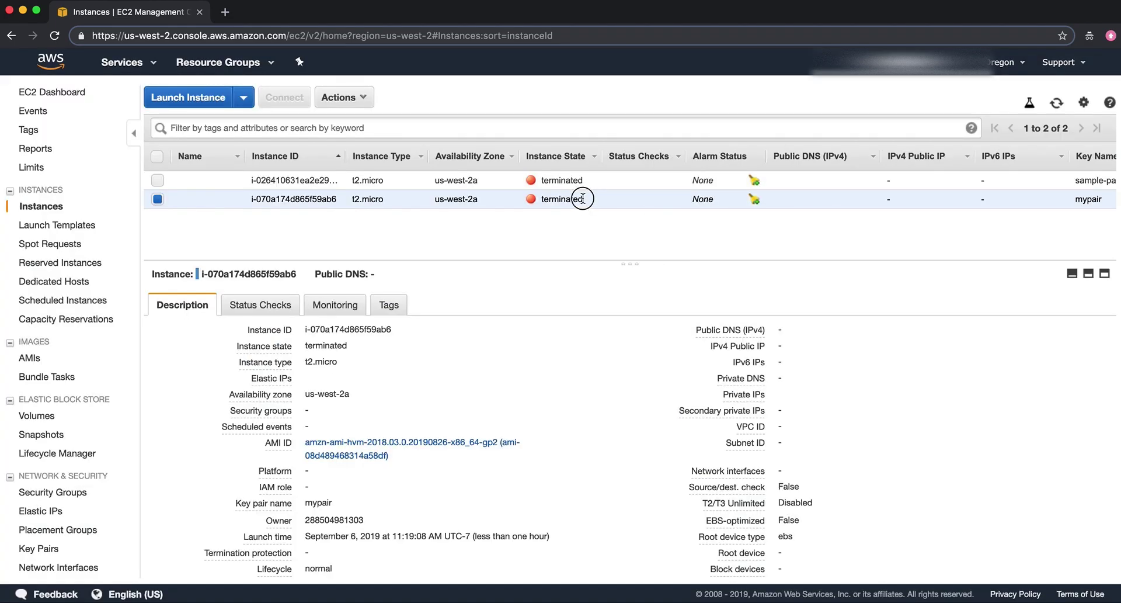
left_click_drag(583, 198, 541, 198)
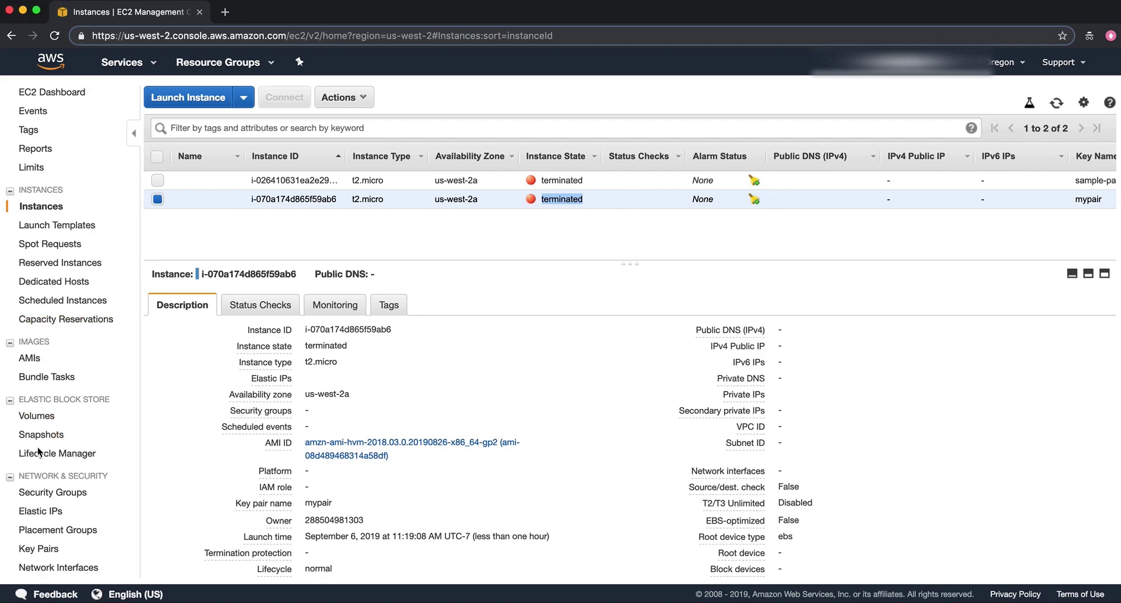
scroll(43, 423, "down", 4)
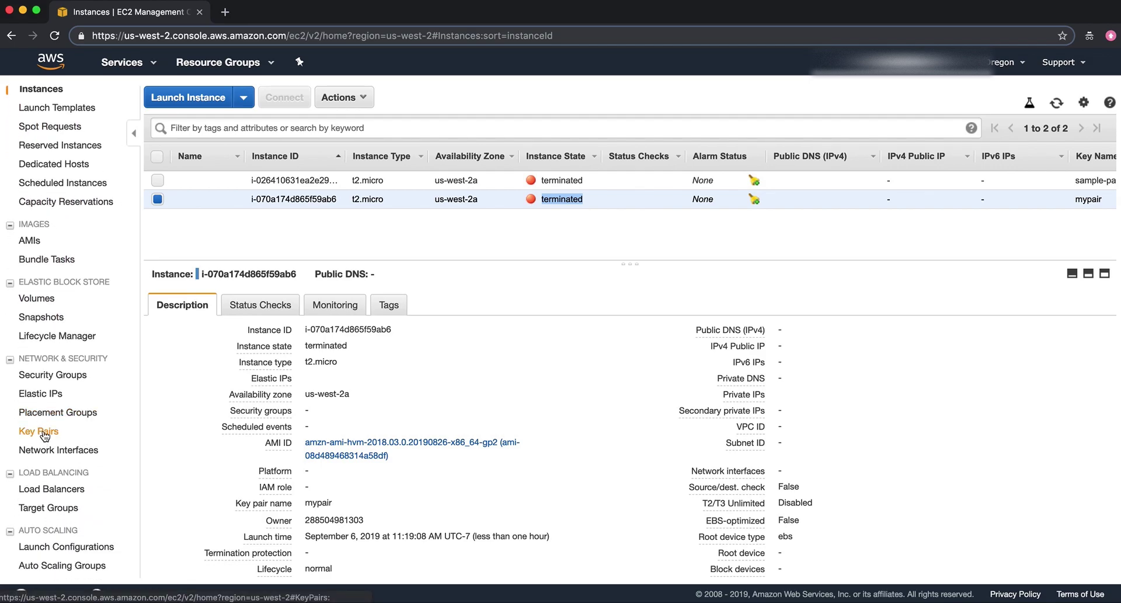
- Delete the mypair key pair from the Key Pairs page
left_click(43, 435)
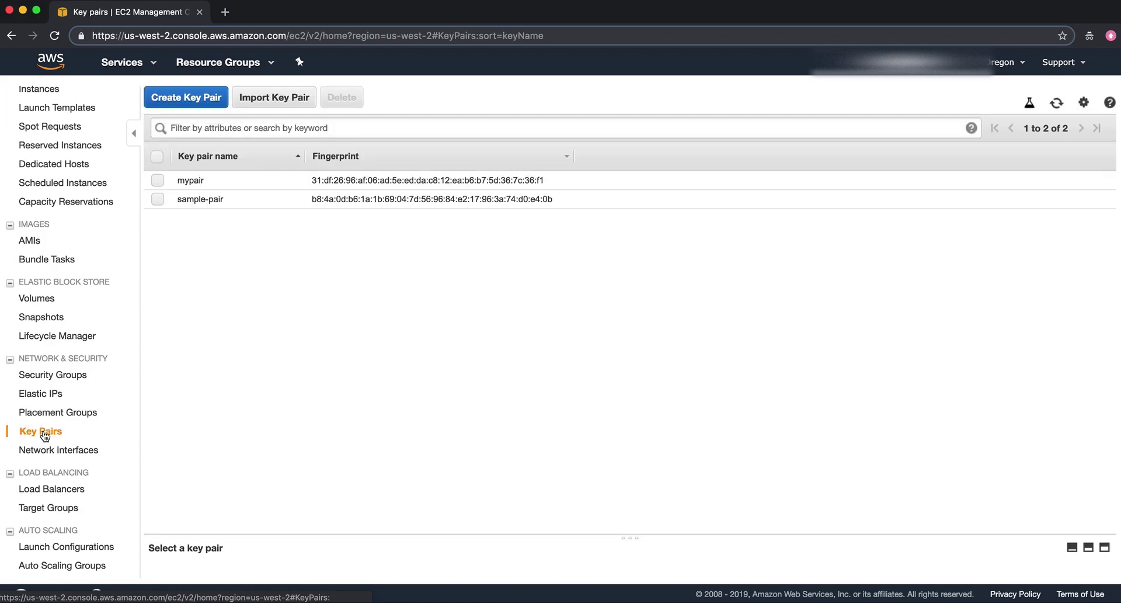
left_click(157, 179)
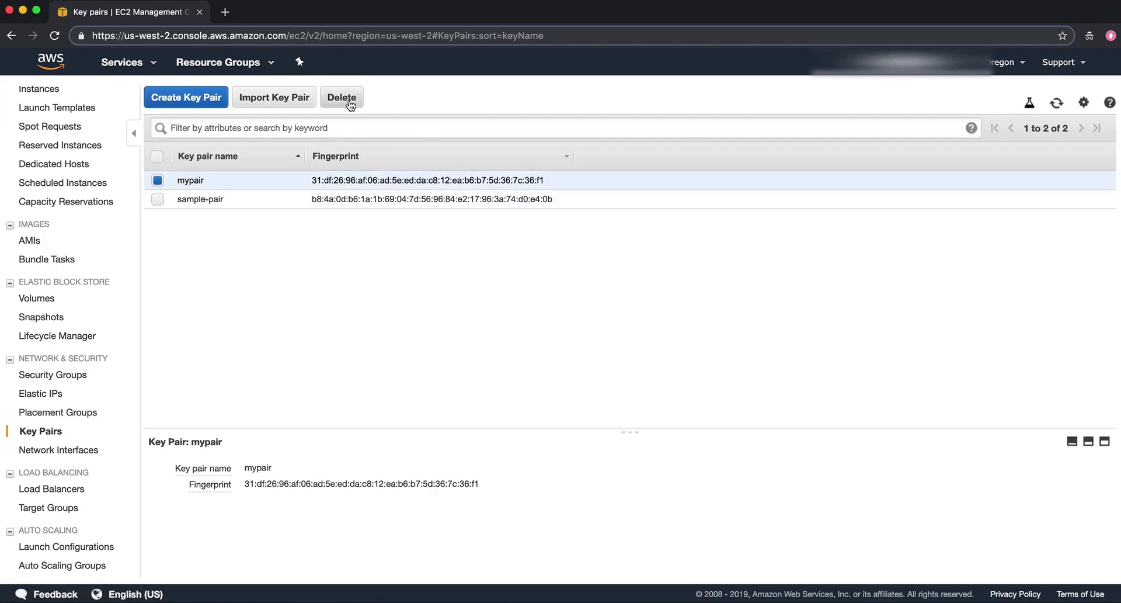
left_click(349, 104)
left_click(674, 376)
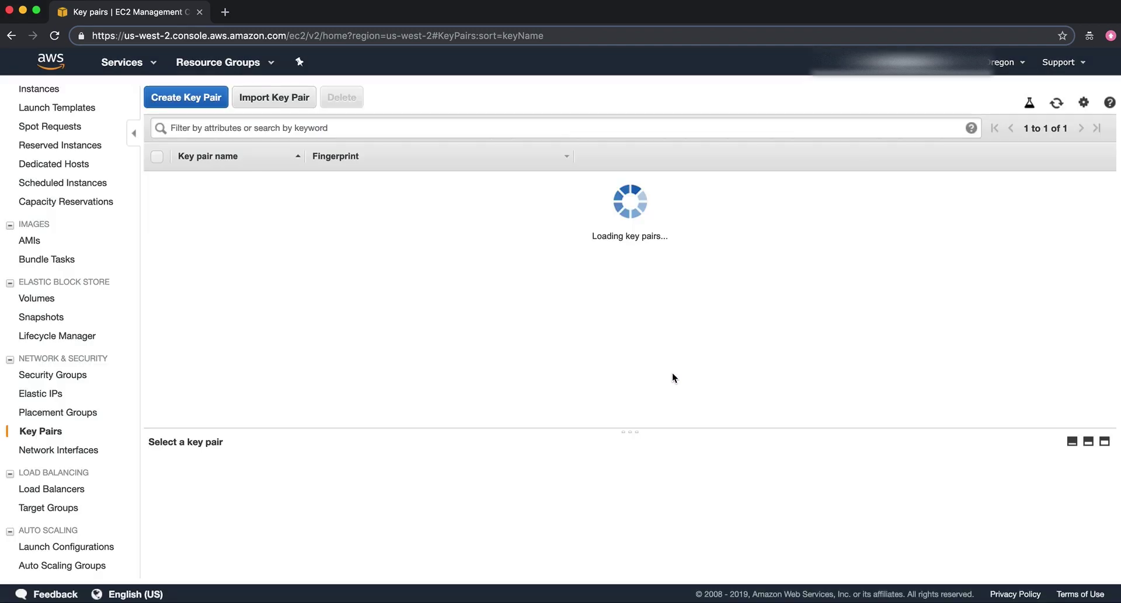
- Delete the sample-pair key pair and refresh to confirm no key pairs remain
left_click(343, 100)
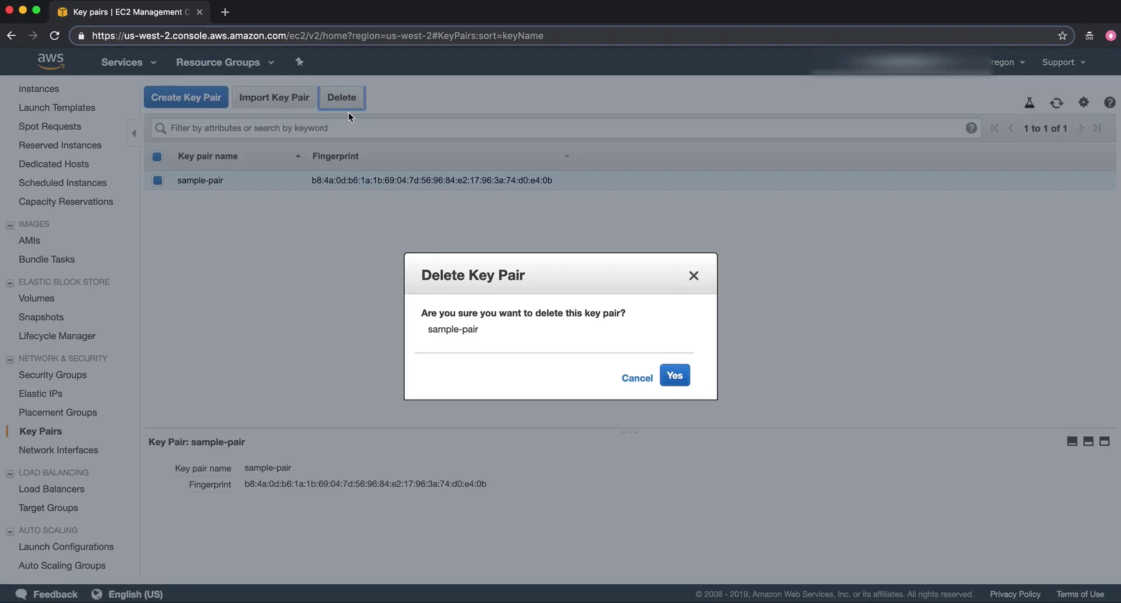
left_click(677, 376)
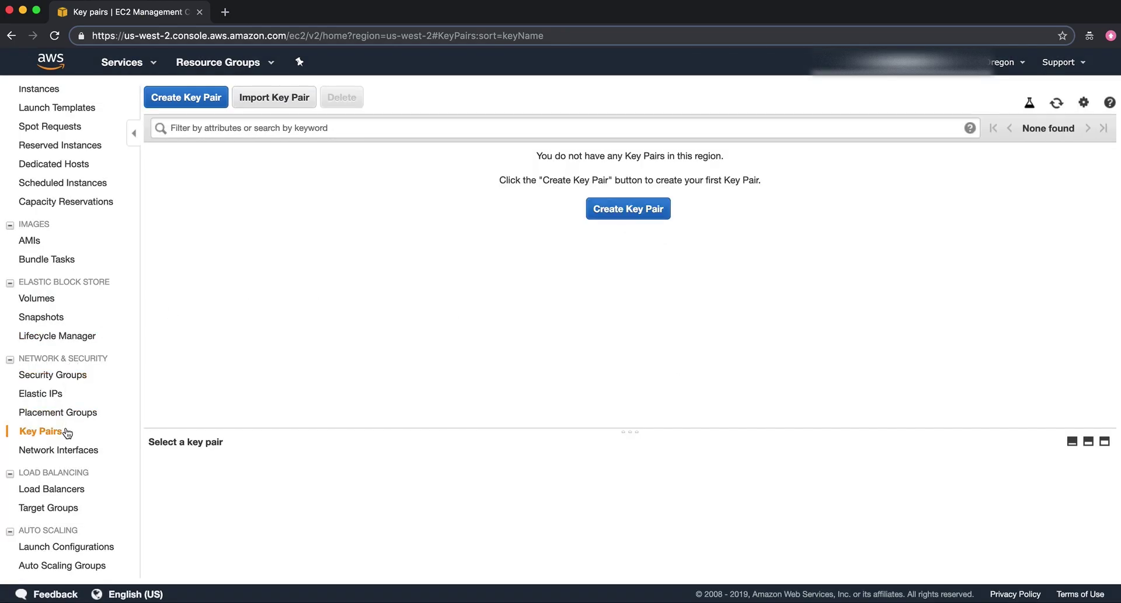
left_click(66, 431)
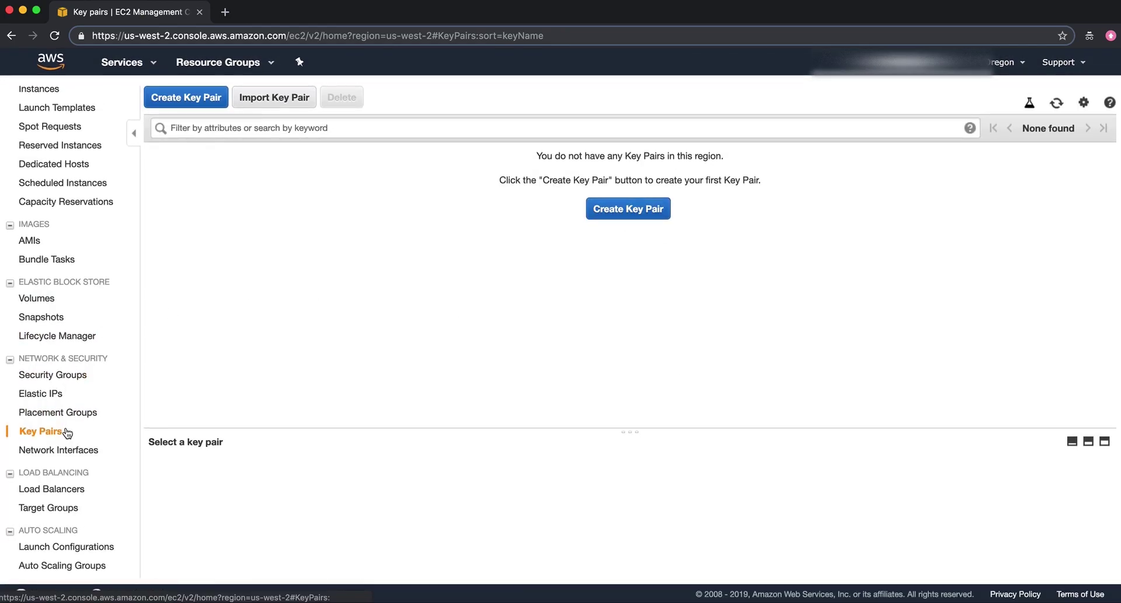
scroll(66, 432, "up", 3)
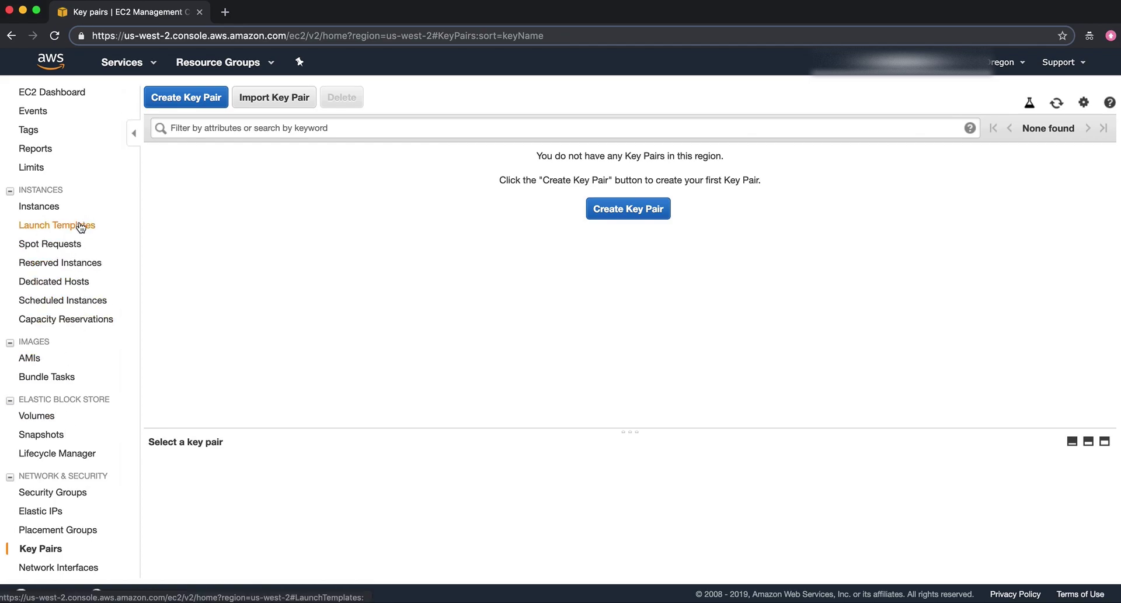
- Check Volumes for leftover EBS volumes, then reach the Instances list from EC2 Dashboard's Running Instances
left_click(31, 416)
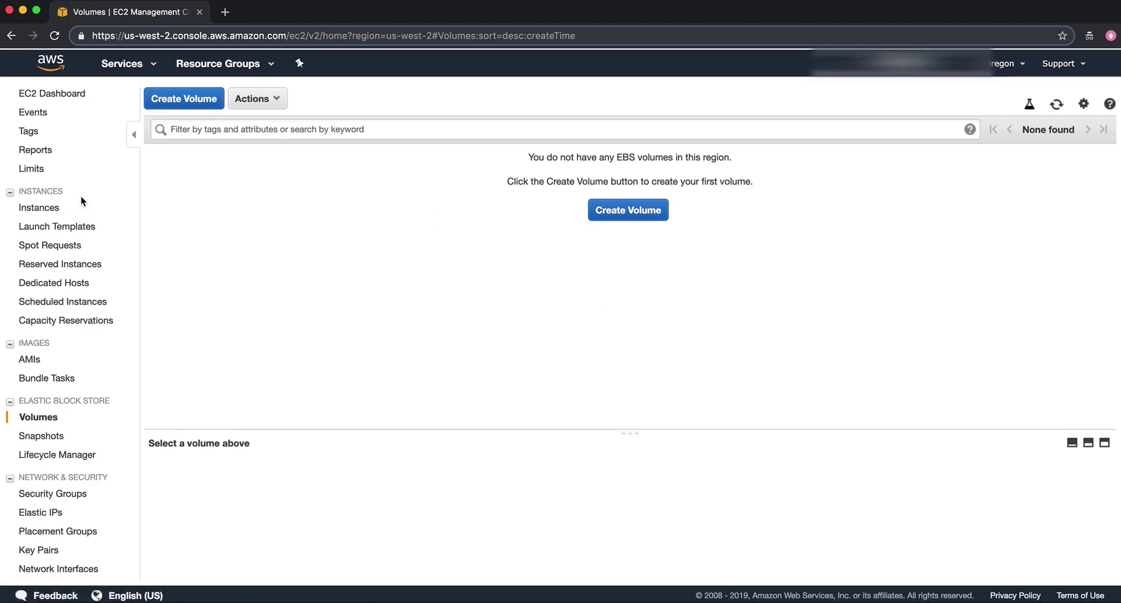
left_click(65, 93)
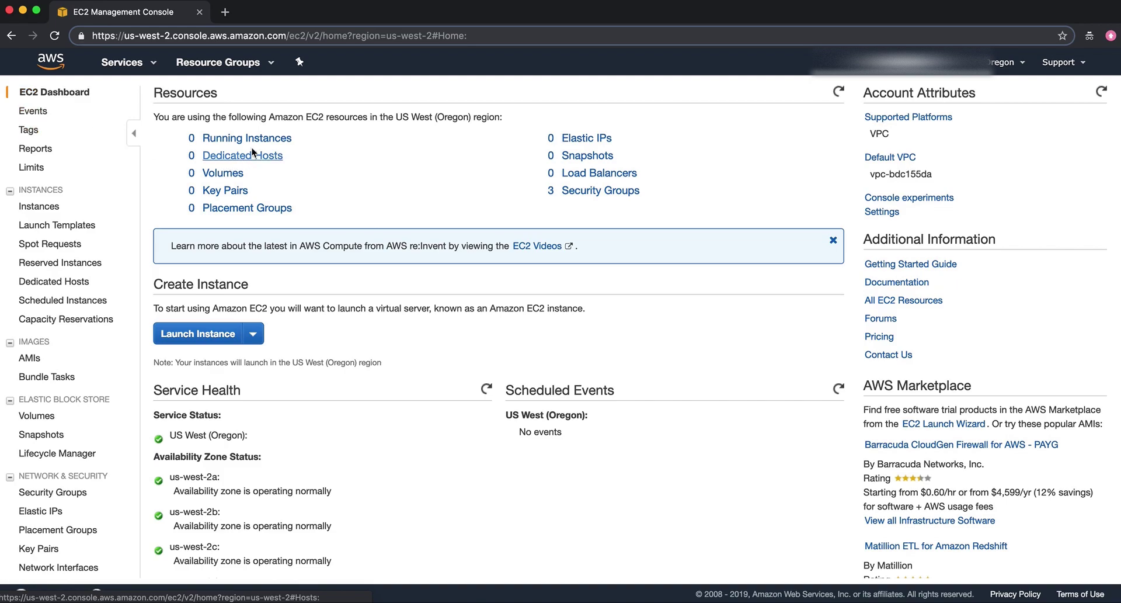
left_click(224, 144)
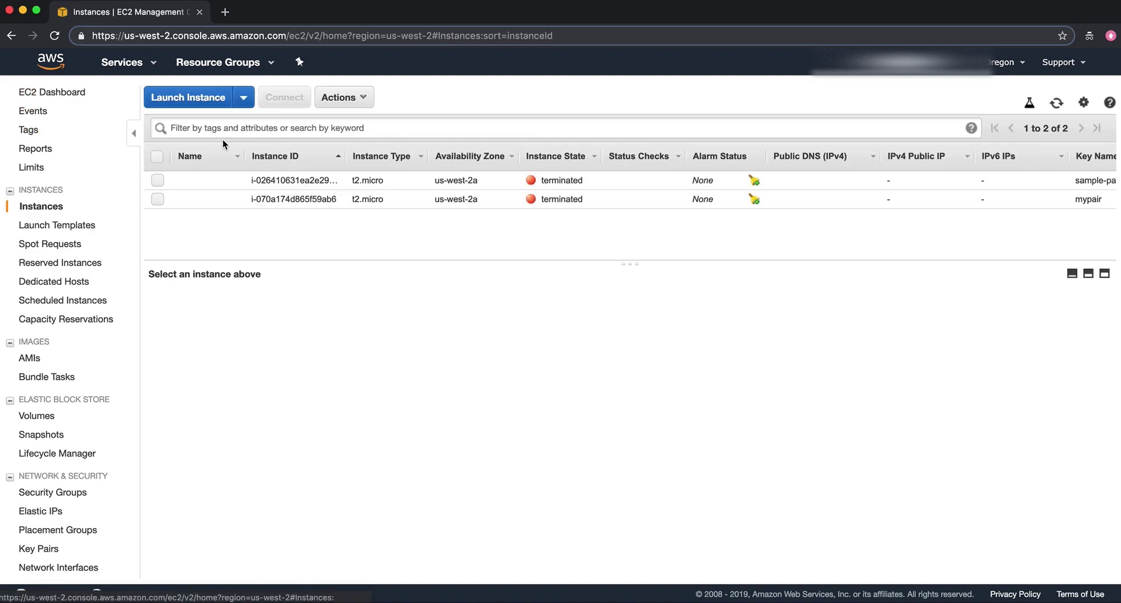